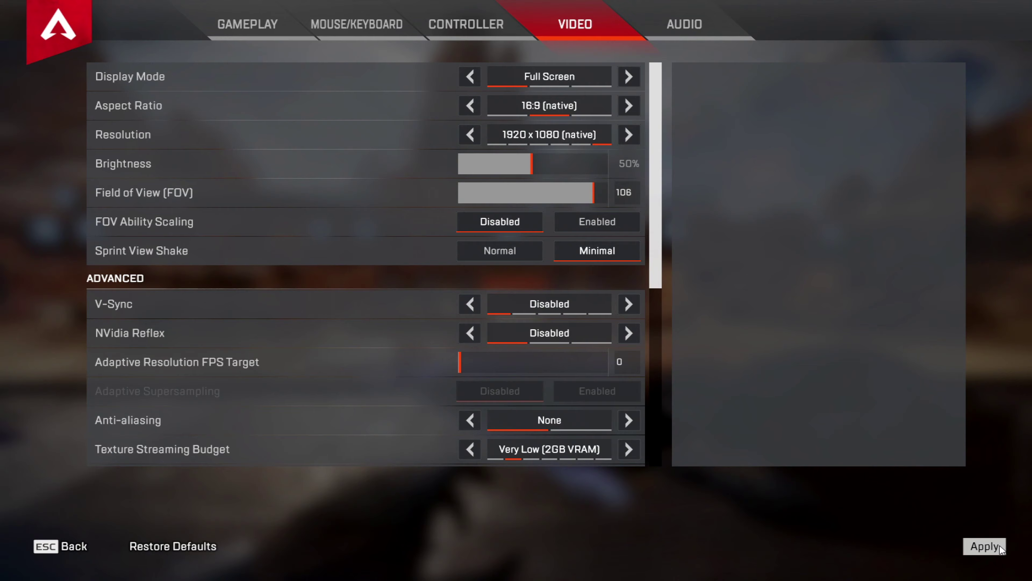
Step: Apply the game's video settings with the 16:9 (native) aspect ratio and 1920 x 1080 (native) resolution
{"action": "left_click", "coordinate": [1000, 547]}
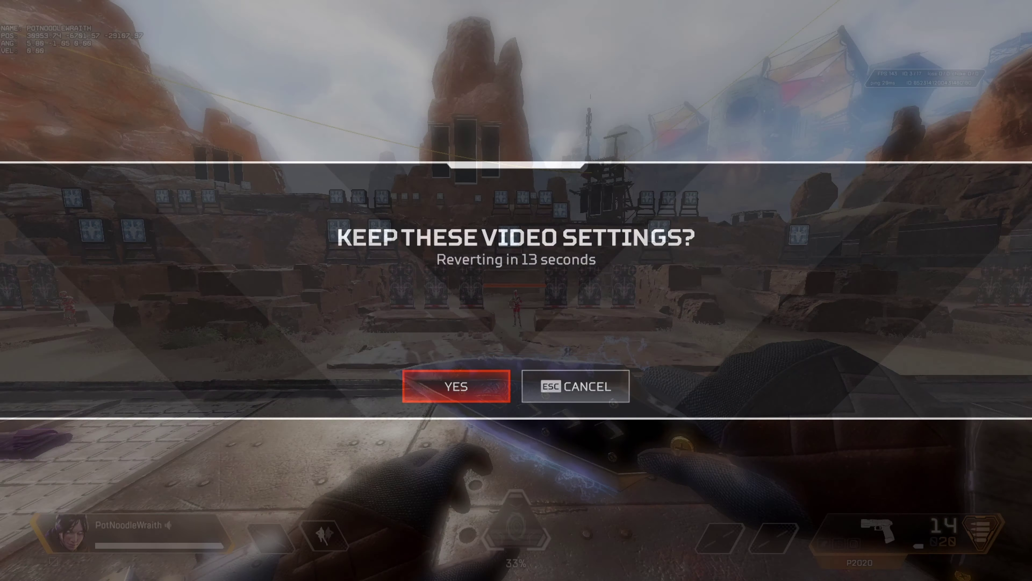
{"action": "left_click", "coordinate": [444, 384]}
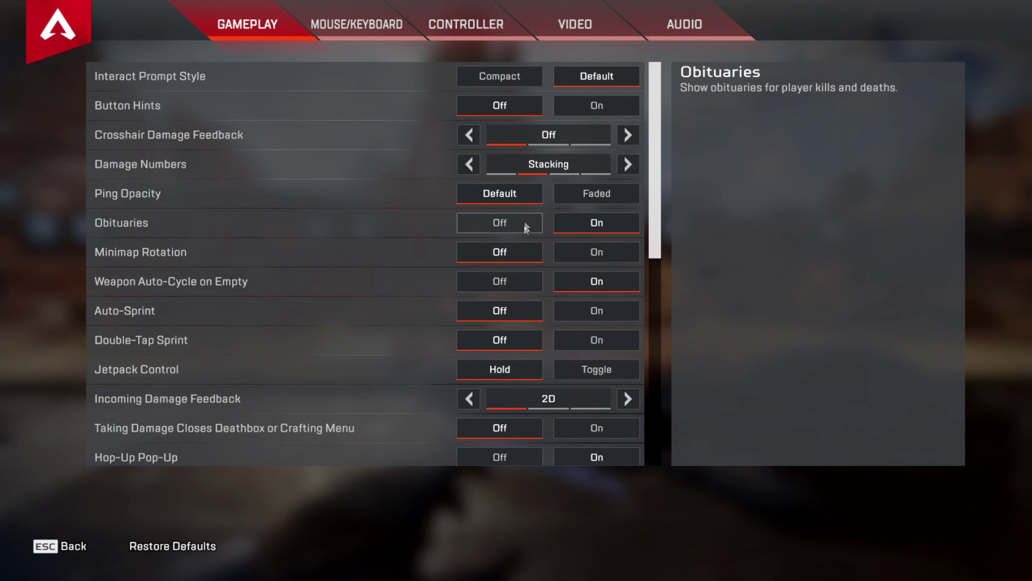
Step: Set the game's video settings to 16:10 aspect ratio and 1728 x 1080 resolution, and apply them
{"action": "left_click", "coordinate": [563, 12]}
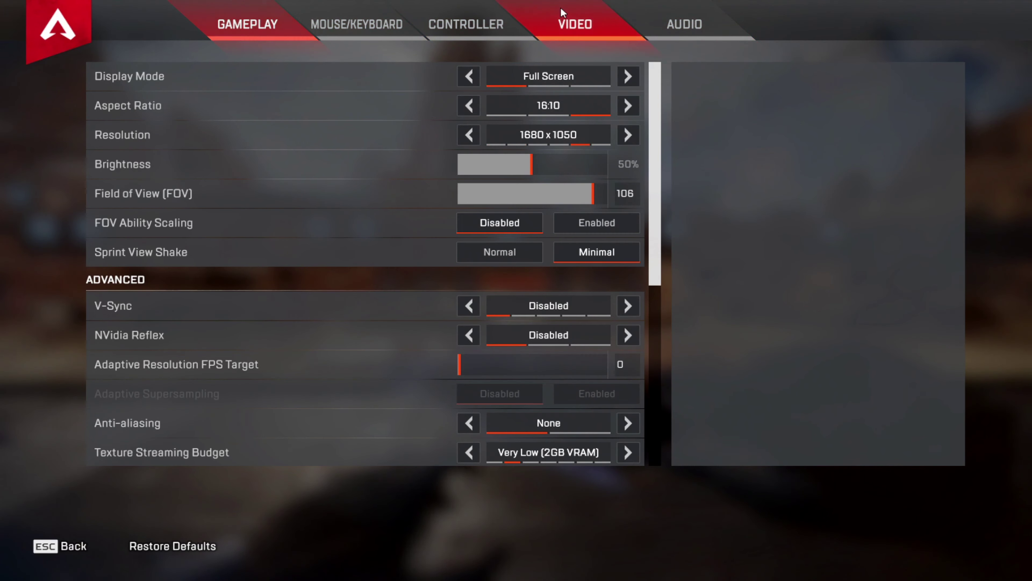
{"action": "left_click", "coordinate": [629, 135]}
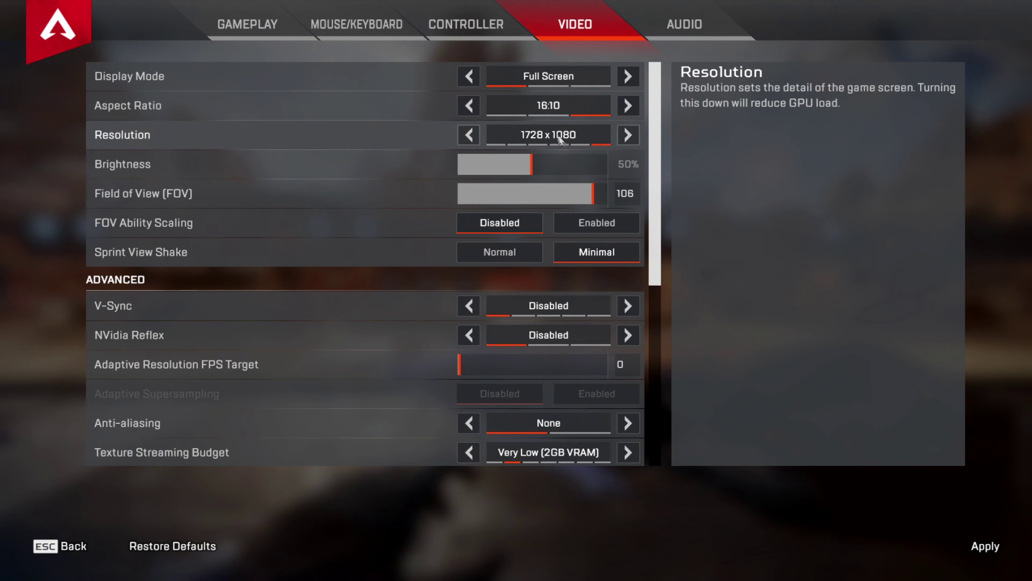
{"action": "left_click", "coordinate": [992, 546]}
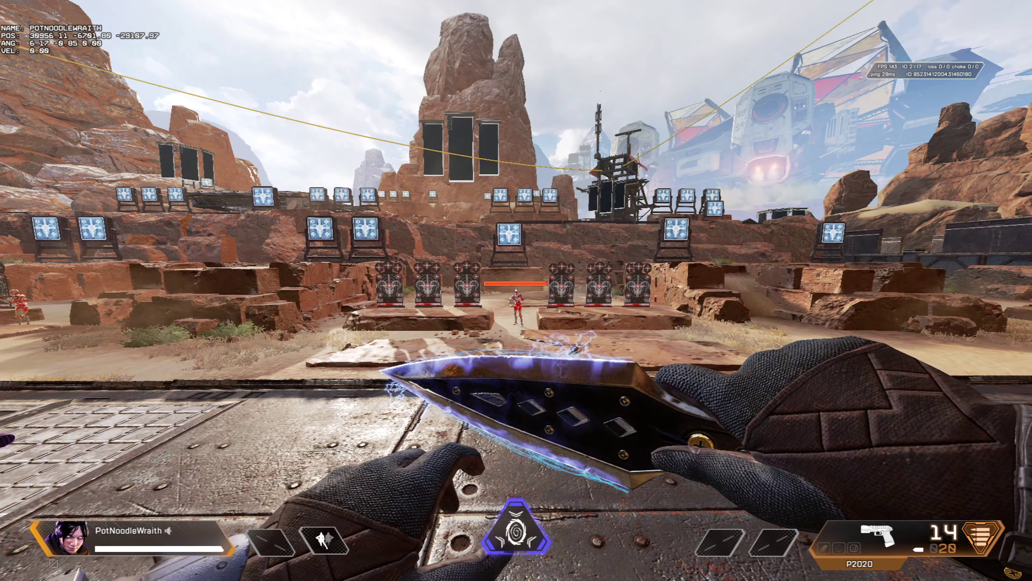
{"action": "middle_click", "coordinate": [516, 291]}
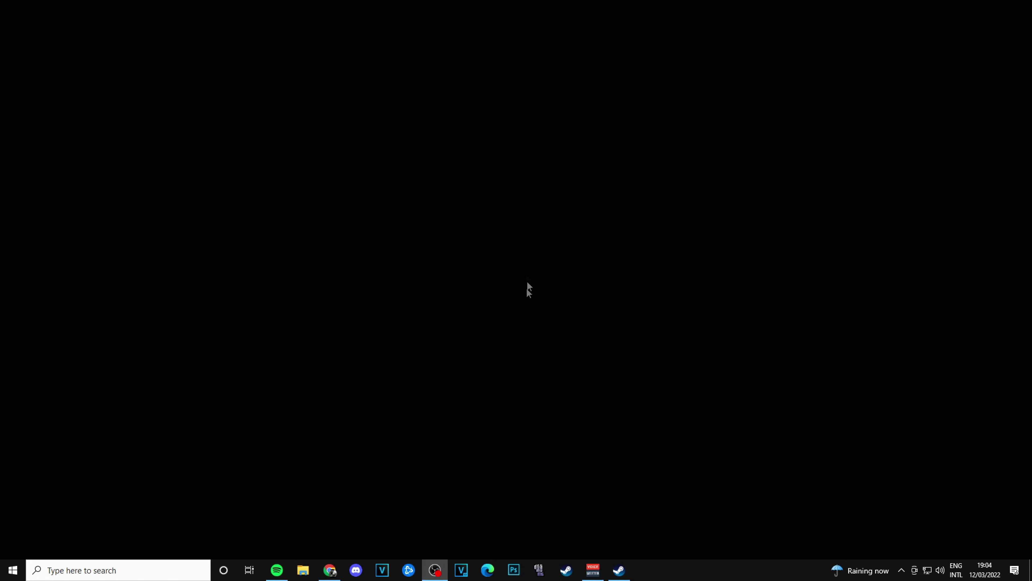
Step: Switch to the NVIDIA Control Panel, look through the resolutions for the ASUS VG249 display and select the 144Hz refresh rate
{"action": "right_click", "coordinate": [465, 304]}
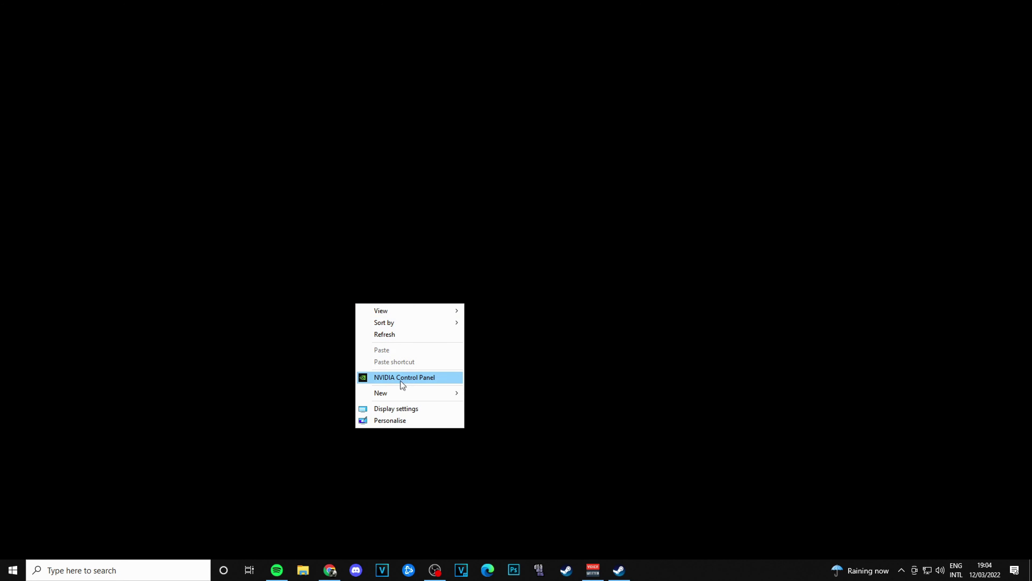
{"action": "left_click", "coordinate": [393, 378]}
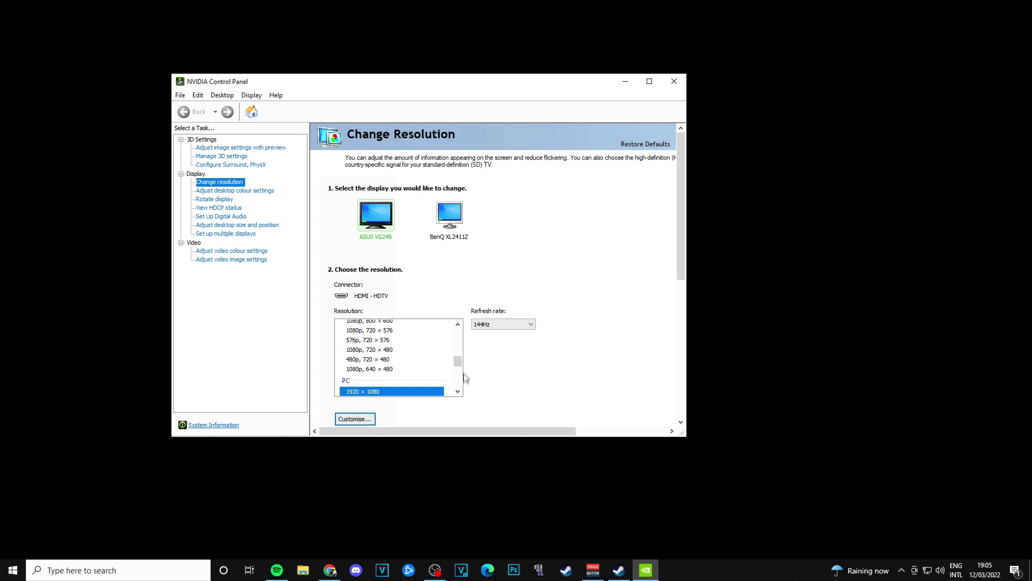
{"action": "left_click_drag", "start_coordinate": [459, 362], "coordinate": [457, 335]}
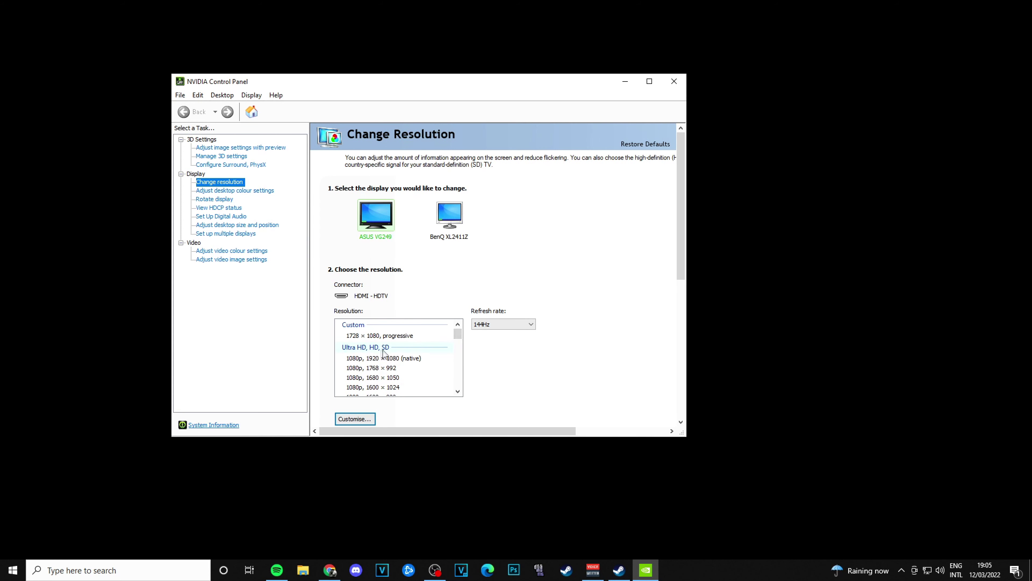
{"action": "left_click_drag", "start_coordinate": [458, 342], "coordinate": [458, 372]}
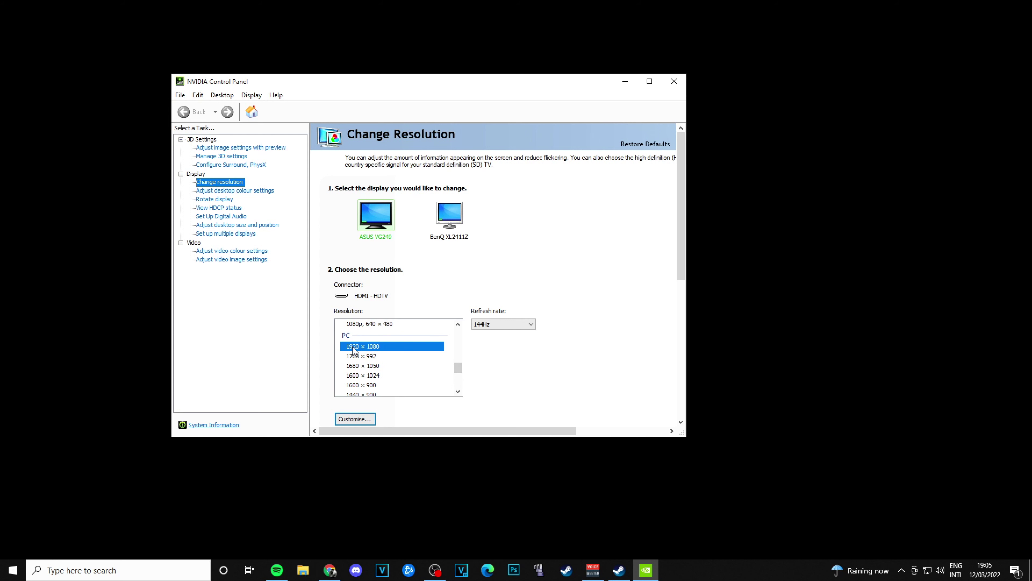
{"action": "left_click", "coordinate": [506, 324]}
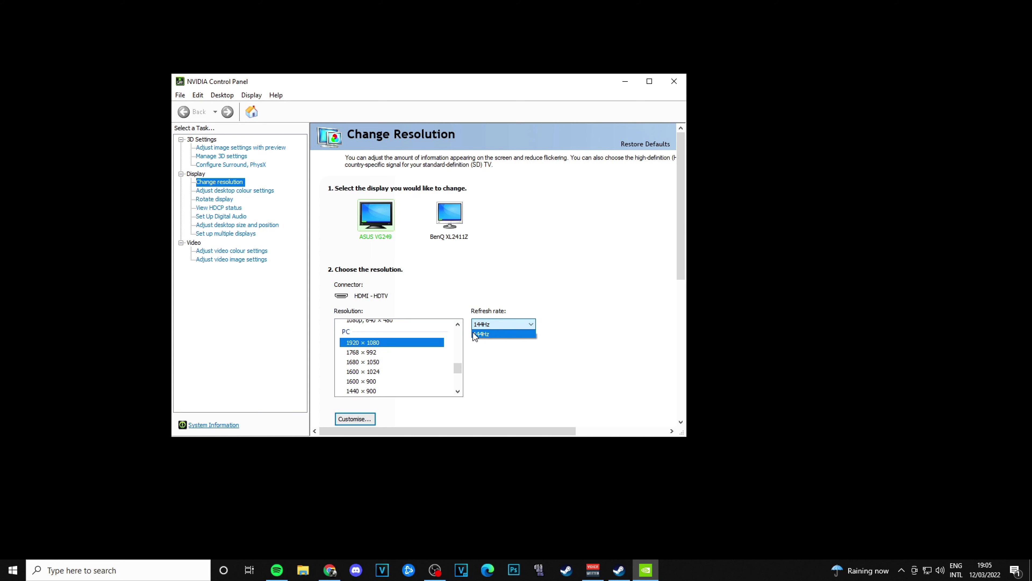
{"action": "left_click", "coordinate": [480, 334]}
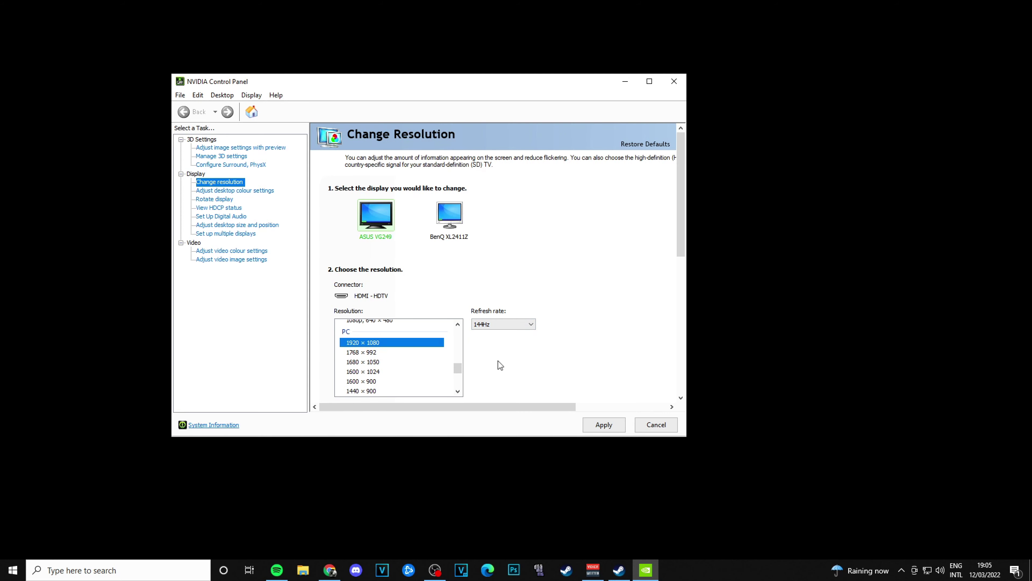
{"action": "scroll", "coordinate": [427, 370], "scroll_direction": "up", "scroll_amount": 2}
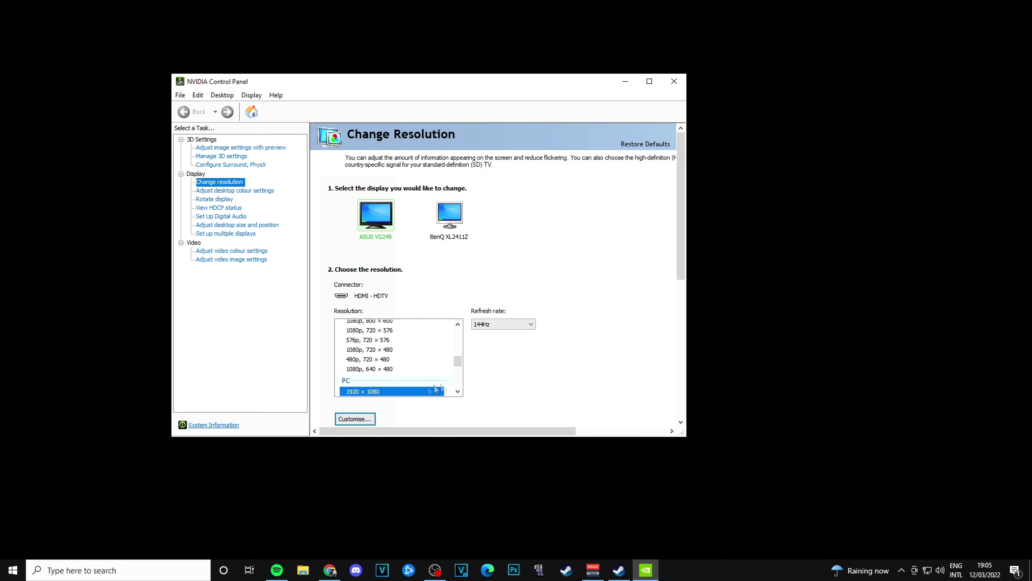
Step: Delete the existing 1728 x 1080 at 144Hz custom resolution from the display's customised resolutions
{"action": "left_click", "coordinate": [355, 419]}
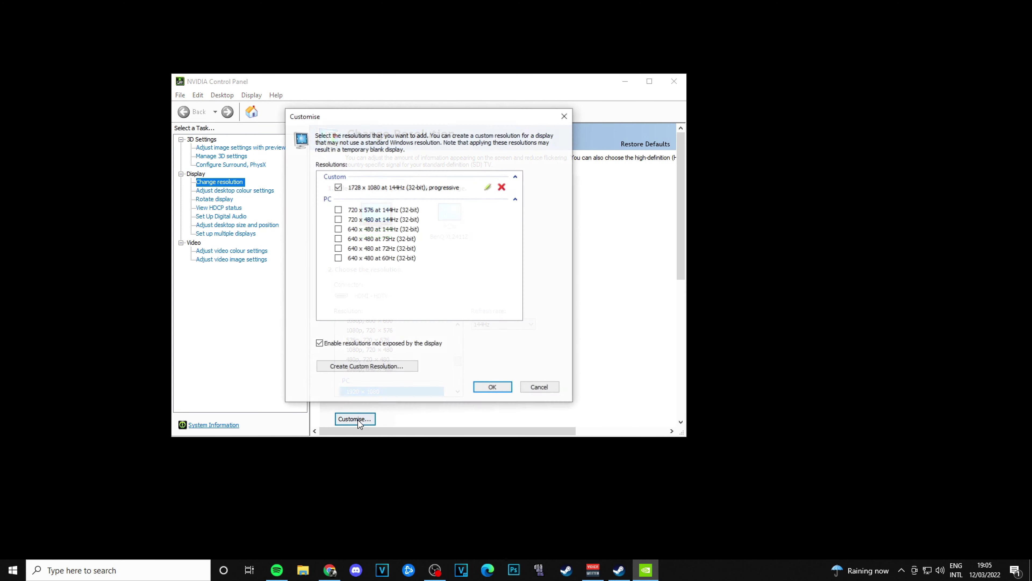
{"action": "left_click", "coordinate": [393, 188]}
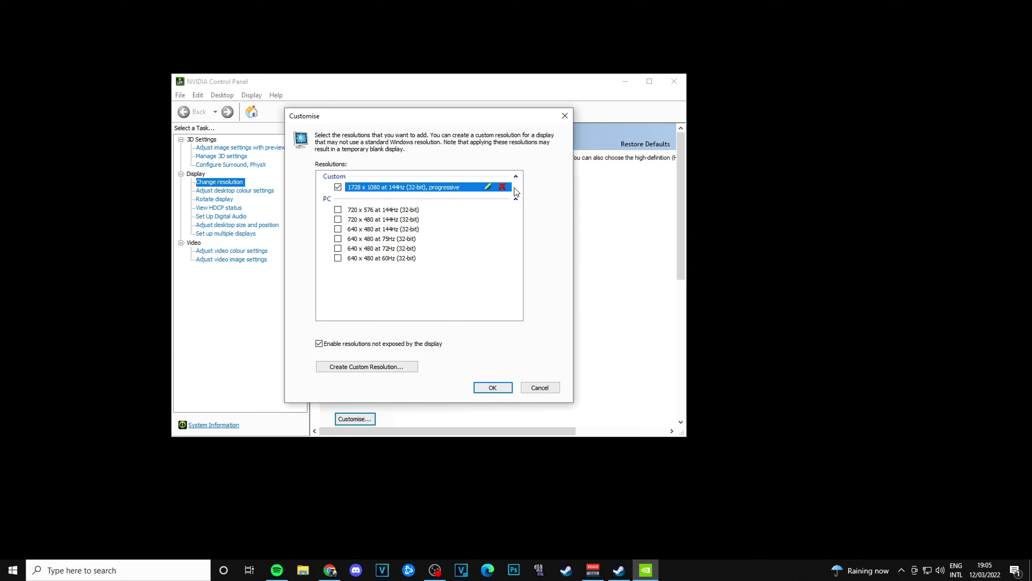
{"action": "left_click", "coordinate": [503, 186]}
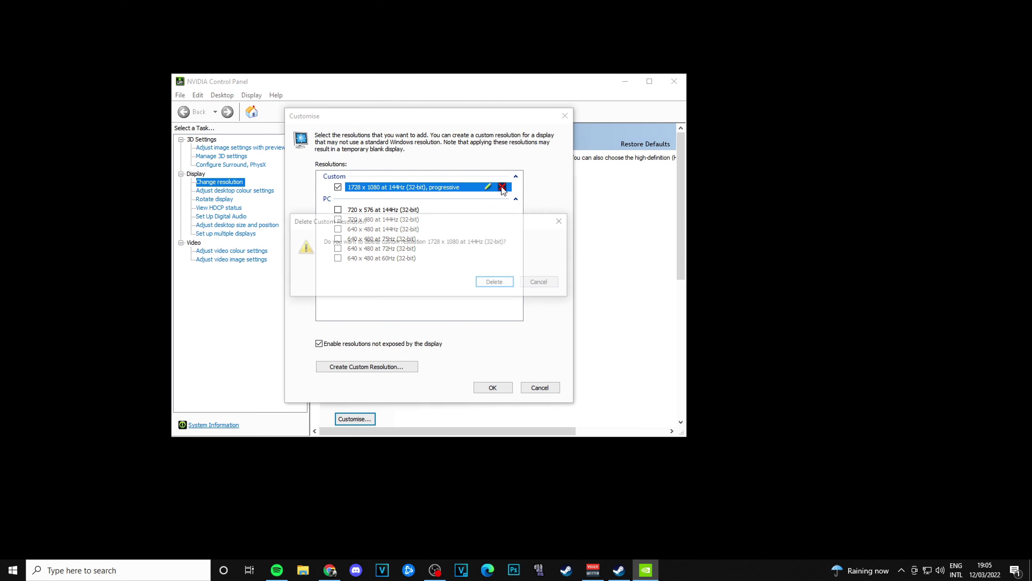
{"action": "left_click", "coordinate": [497, 283]}
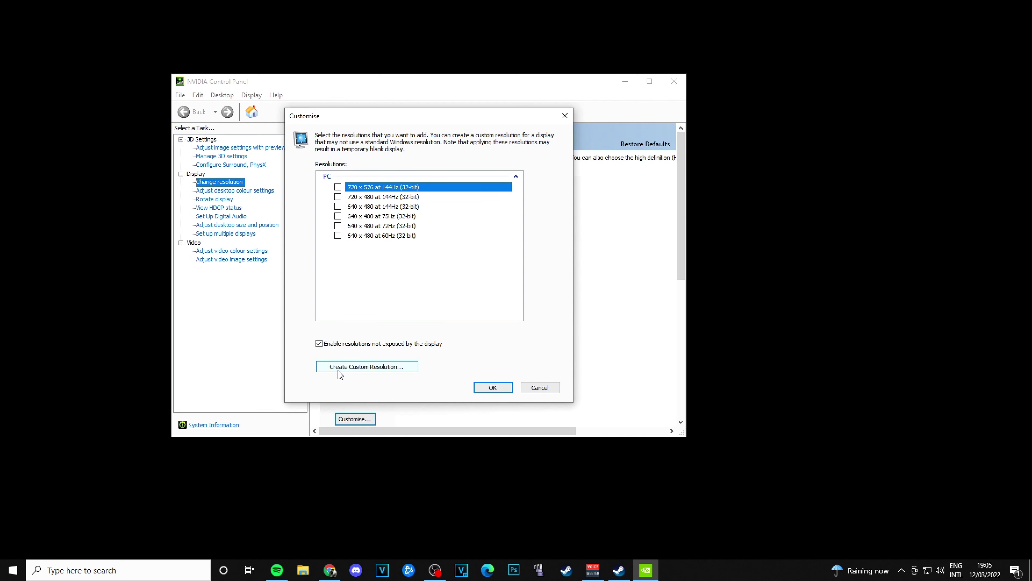
Step: Create a custom resolution of 1728 horizontal pixels by 1080 vertical lines at 144 Hz, test it and save it
{"action": "left_click", "coordinate": [337, 367]}
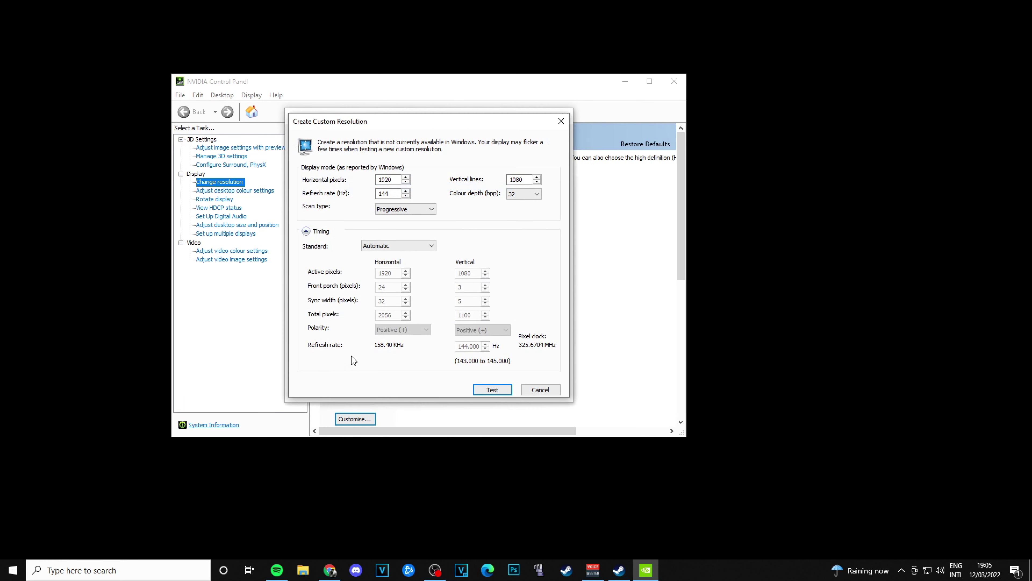
{"action": "double_click", "coordinate": [405, 178]}
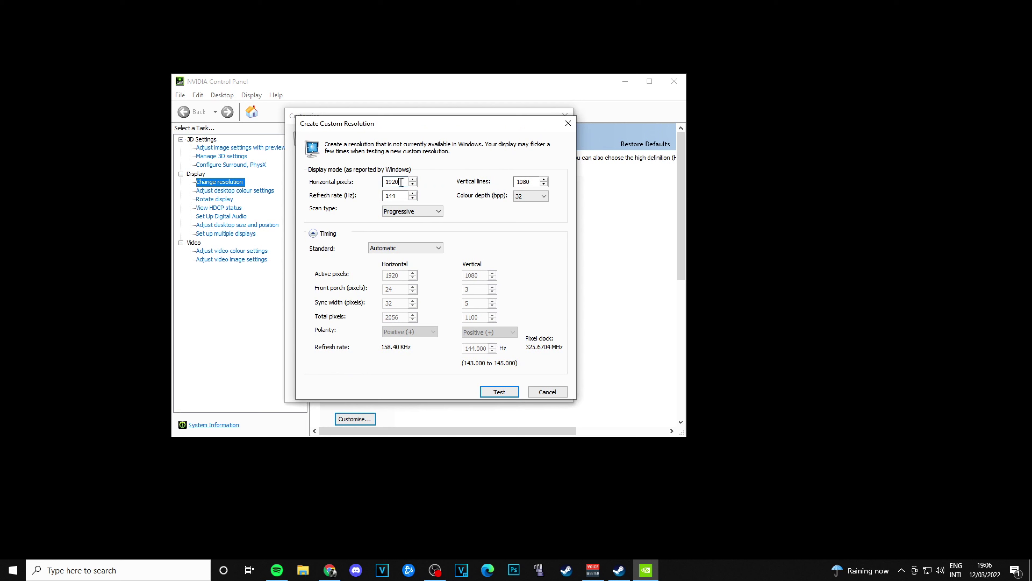
{"action": "type", "text": "1728"}
{"action": "double_click", "coordinate": [515, 184]}
{"action": "left_click", "coordinate": [395, 196]}
{"action": "left_click_drag", "start_coordinate": [396, 196], "coordinate": [384, 195]}
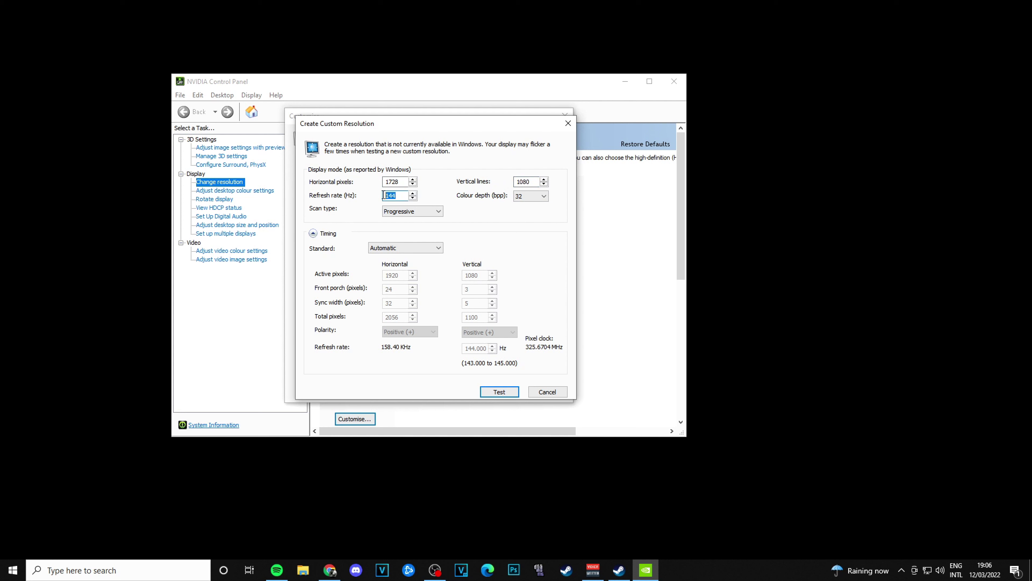
{"action": "left_click", "coordinate": [401, 195]}
{"action": "left_click", "coordinate": [499, 392]}
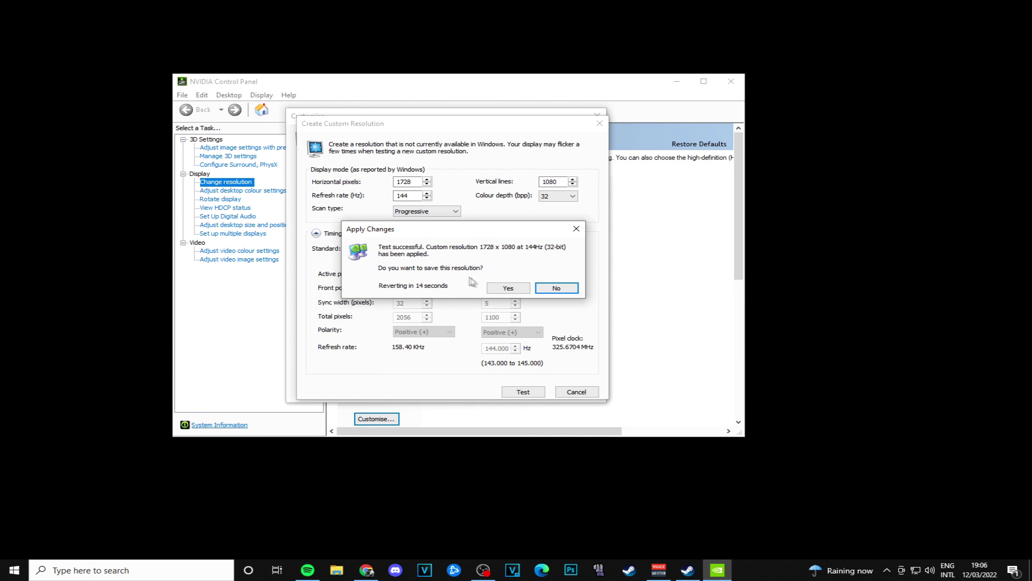
{"action": "left_click", "coordinate": [508, 289]}
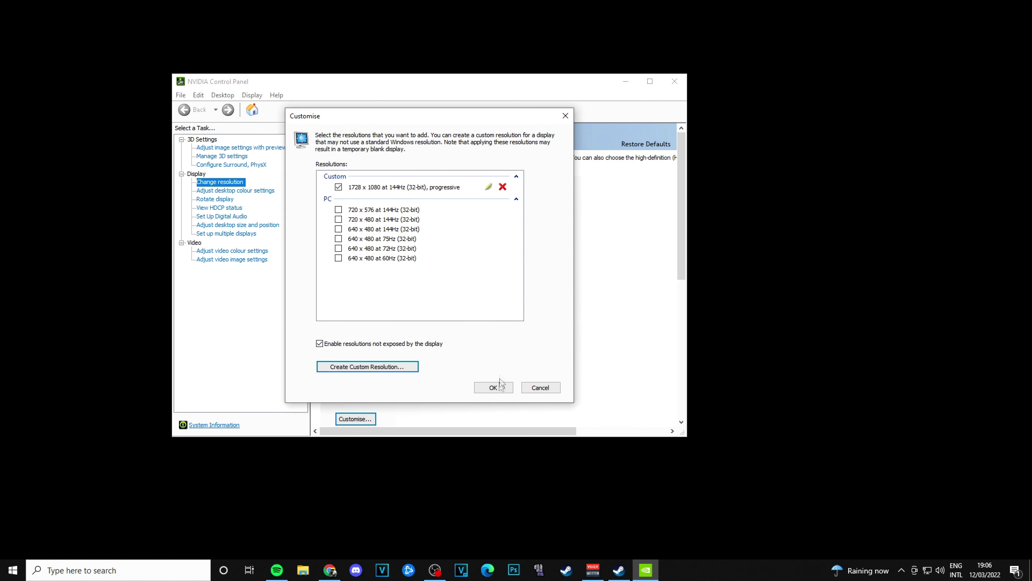
{"action": "left_click", "coordinate": [485, 390]}
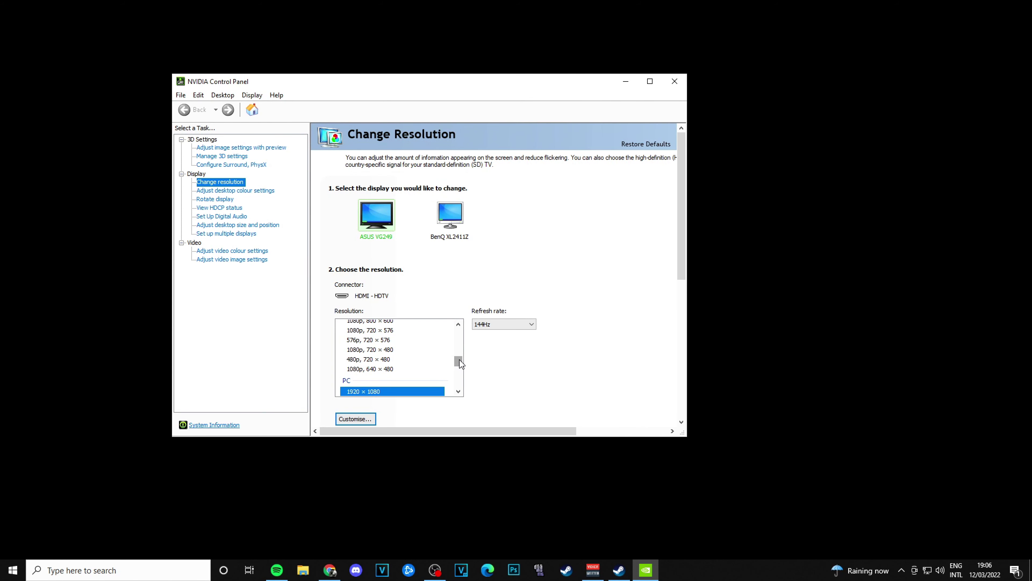
Step: Apply the custom 1728 × 1080 resolution to the desktop, keep the changes and close the NVIDIA Control Panel
{"action": "left_click_drag", "start_coordinate": [458, 363], "coordinate": [462, 332]}
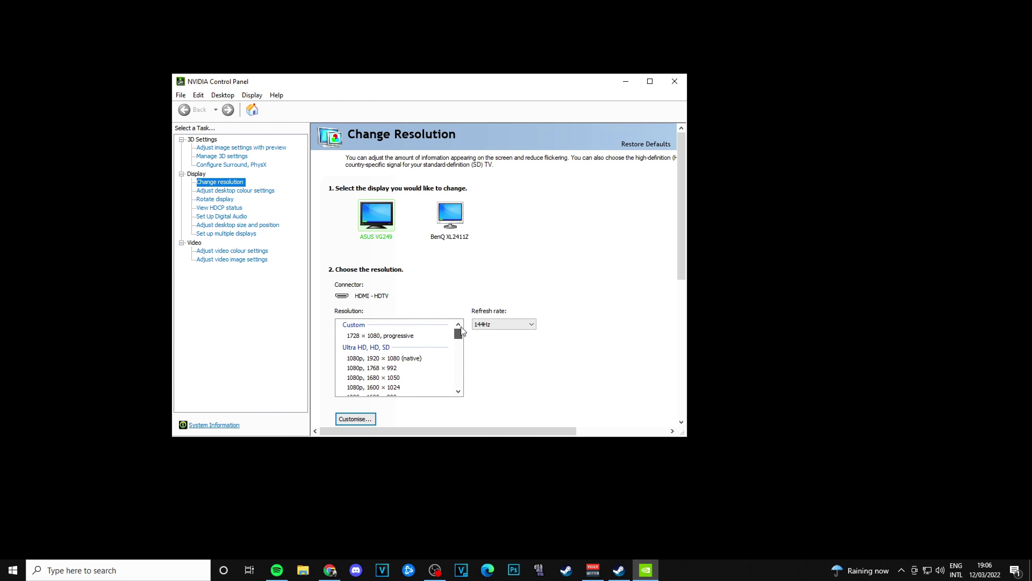
{"action": "left_click", "coordinate": [356, 337]}
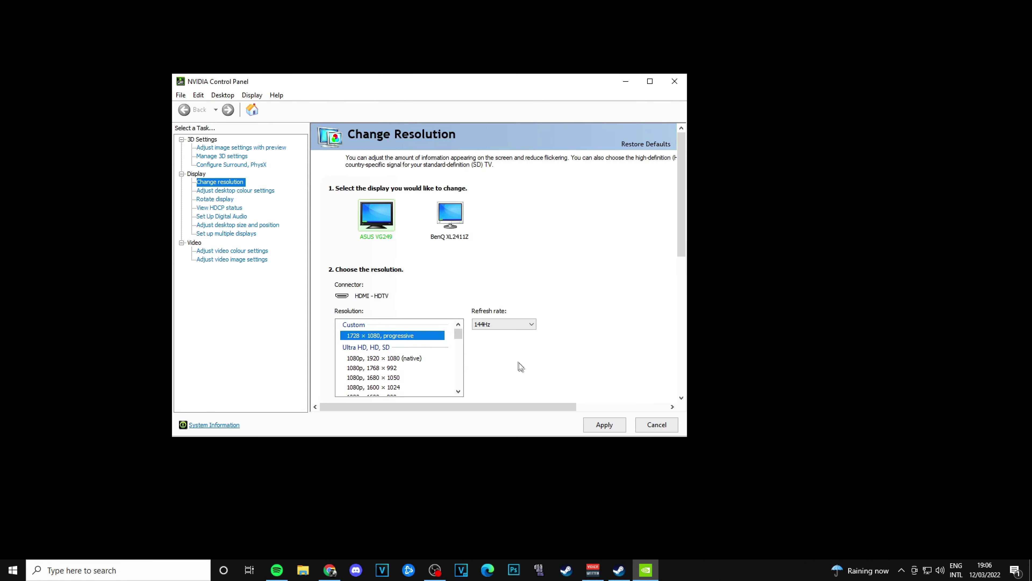
{"action": "left_click", "coordinate": [604, 425]}
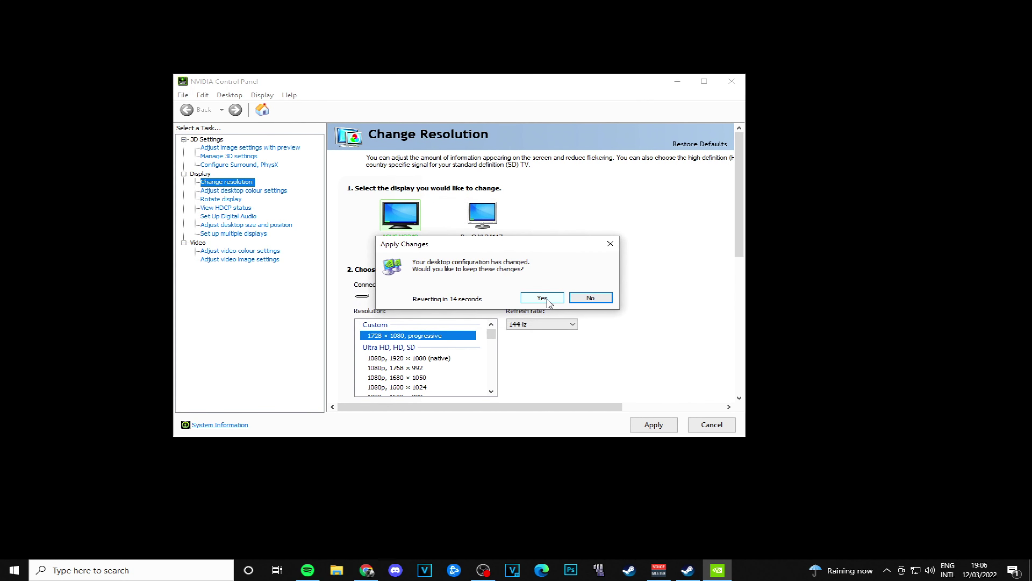
{"action": "left_click", "coordinate": [543, 298]}
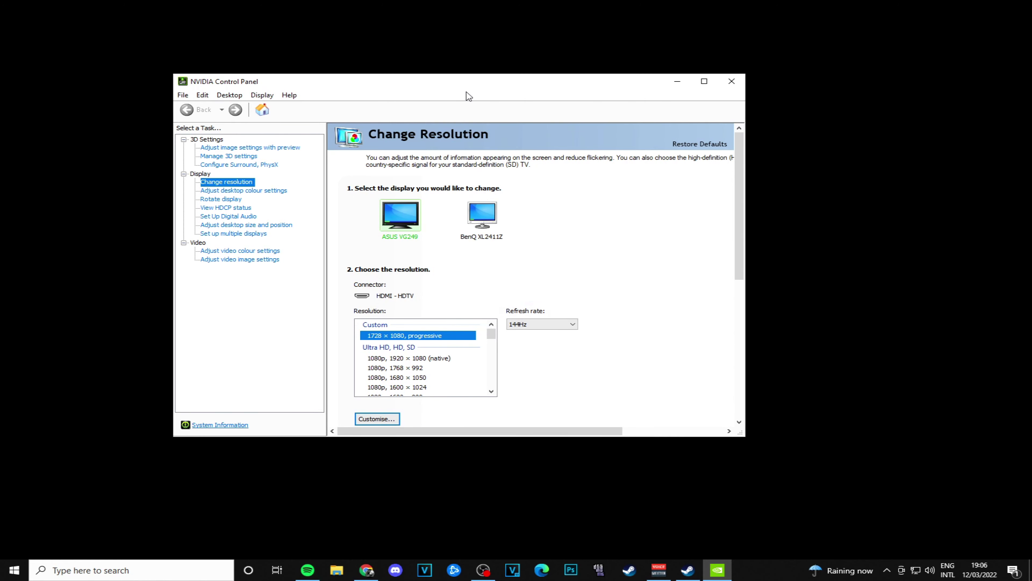
{"action": "mouse_move", "coordinate": [467, 88]}
{"action": "left_mouse_down"}
{"action": "mouse_move", "coordinate": [485, 95]}
{"action": "mouse_move", "coordinate": [471, 99]}
{"action": "mouse_move", "coordinate": [486, 94]}
{"action": "left_mouse_up"}
{"action": "left_click", "coordinate": [751, 91]}
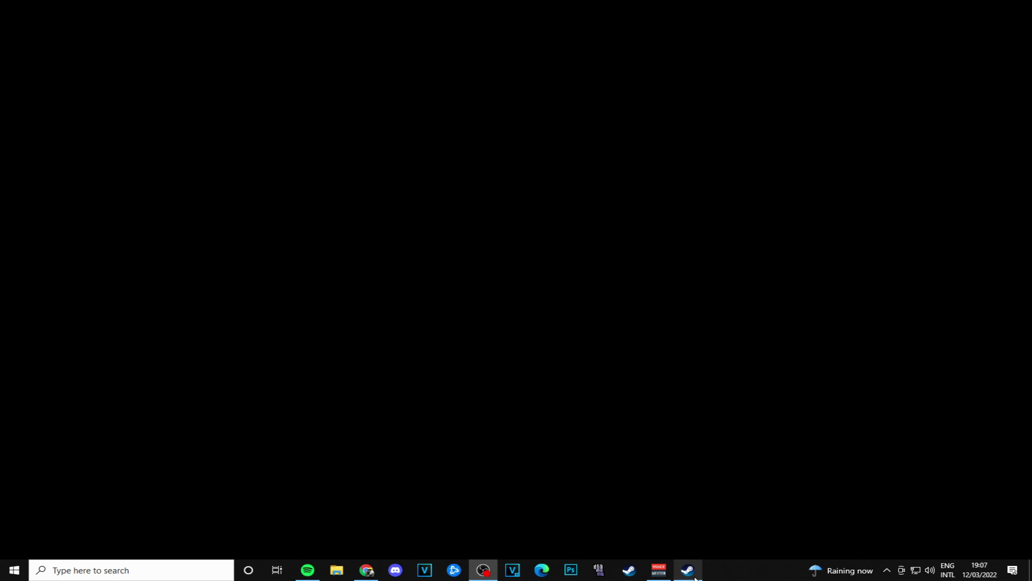
Step: Switch to Steam and launch Apex Legends from the library
{"action": "left_click", "coordinate": [688, 569]}
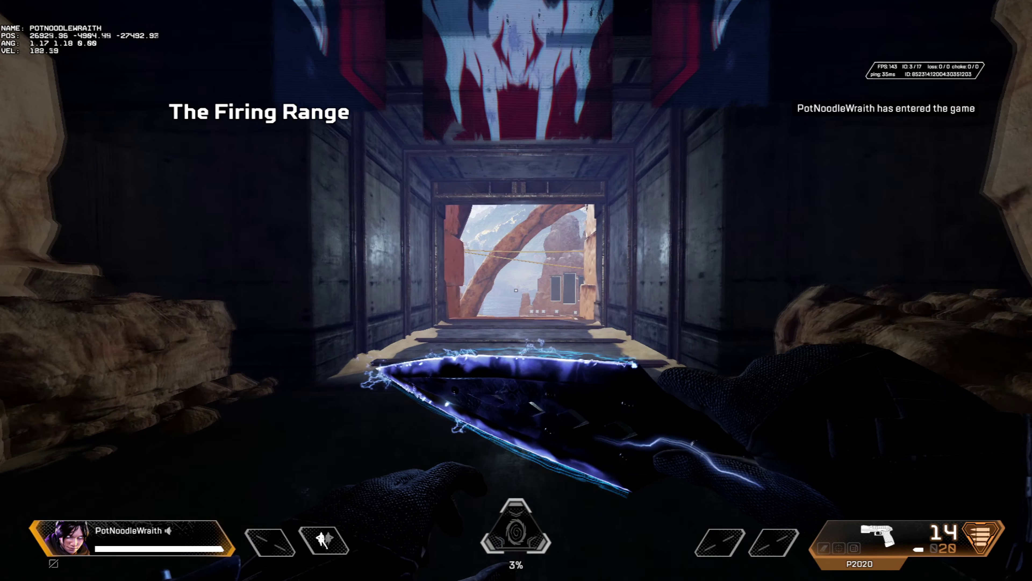
{"action": "key", "text": "w"}
{"action": "key", "text": "s"}
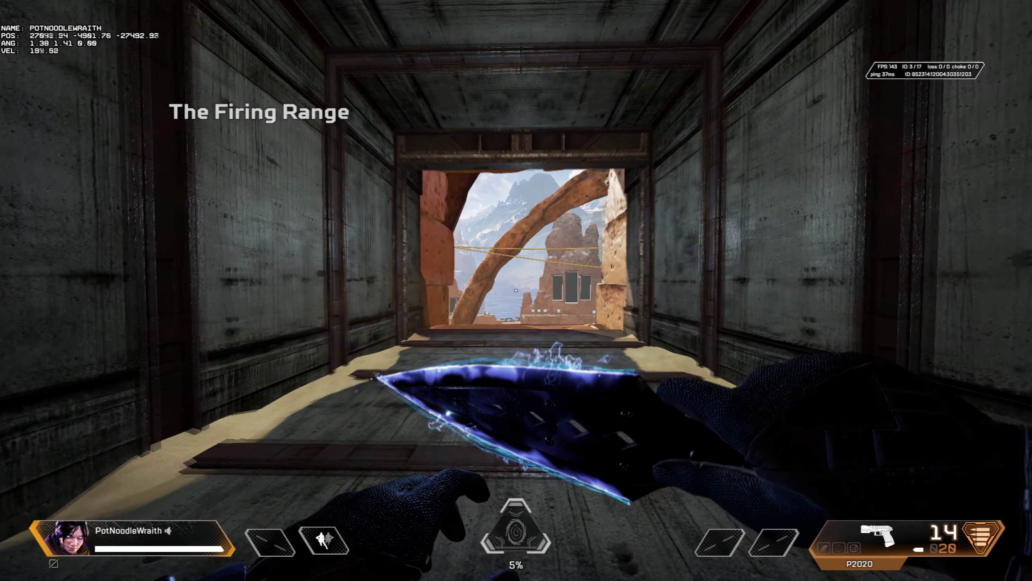
{"action": "key", "text": "w"}
{"action": "key", "text": "s"}
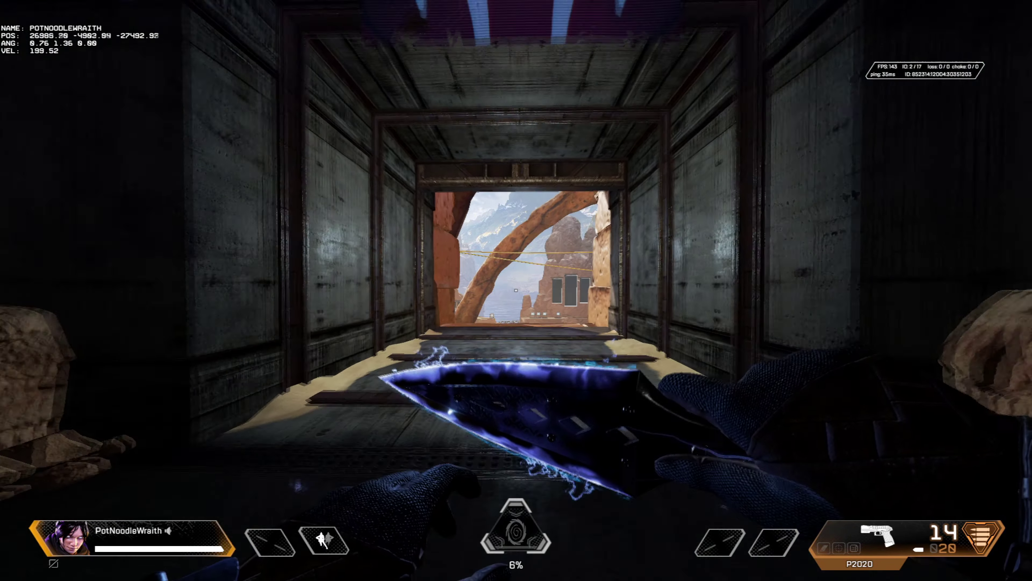
{"action": "key", "text": "w"}
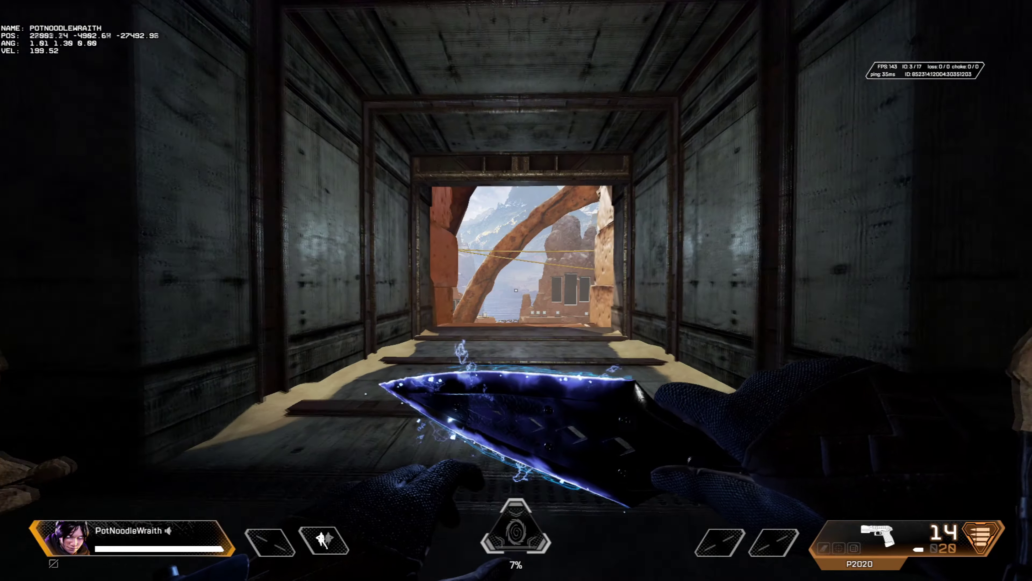
{"action": "key", "text": "s"}
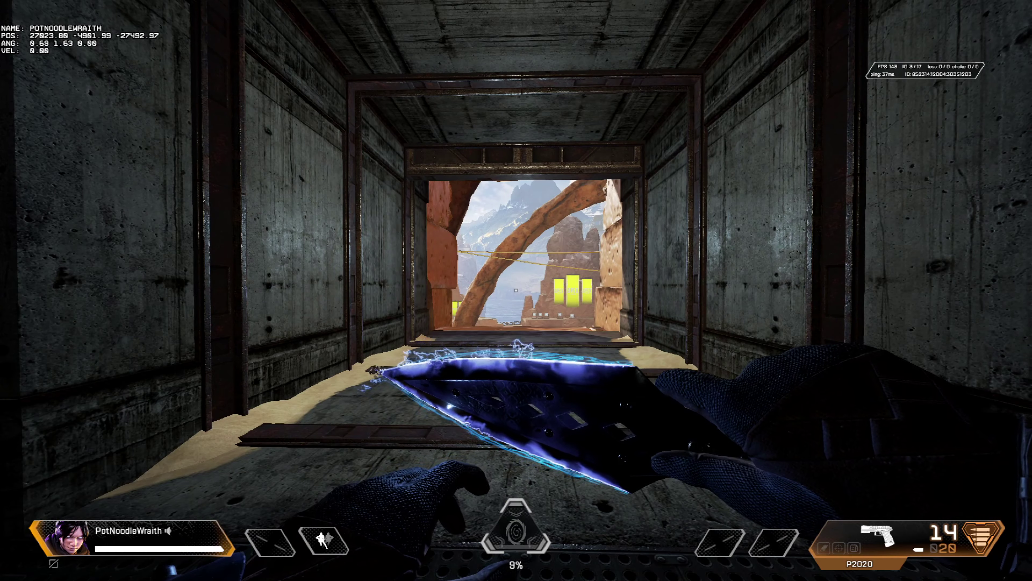
Step: Set the game's video settings to the 16:10 aspect ratio and 1728 x 1080 resolution, and apply them
{"action": "key", "text": "Escape"}
{"action": "left_click", "coordinate": [519, 293]}
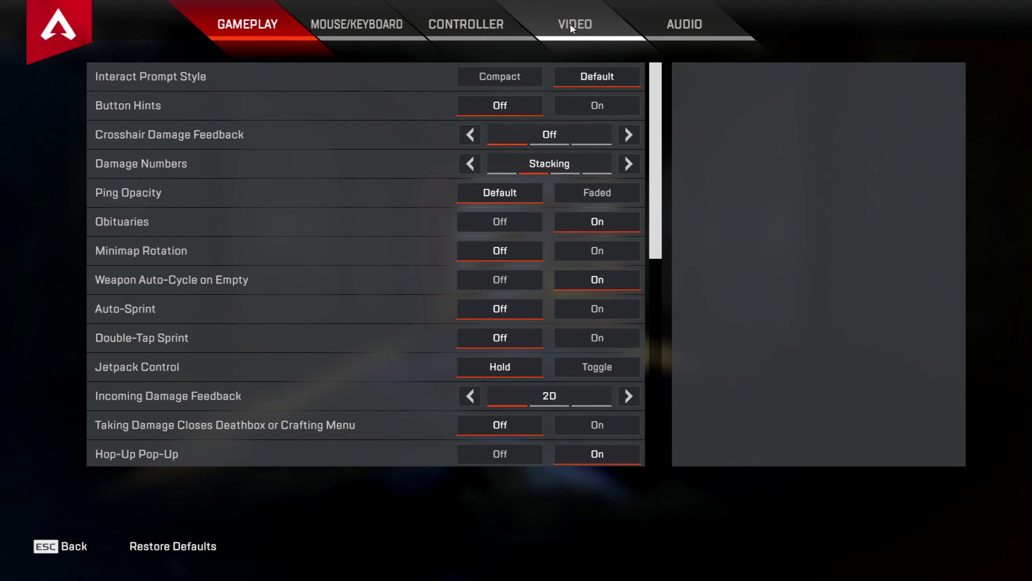
{"action": "left_click", "coordinate": [570, 35]}
{"action": "left_click", "coordinate": [577, 109]}
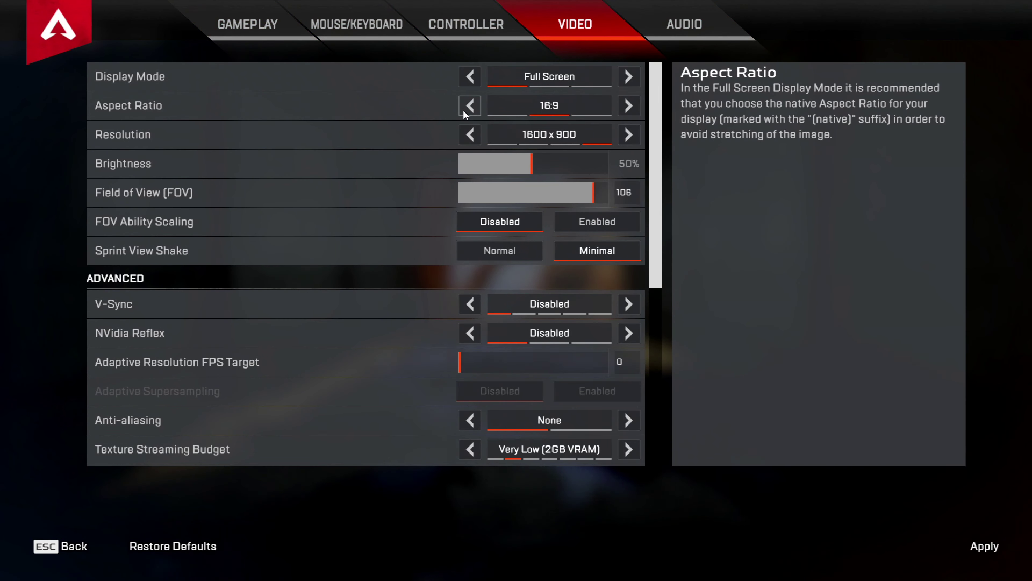
{"action": "left_click", "coordinate": [565, 112]}
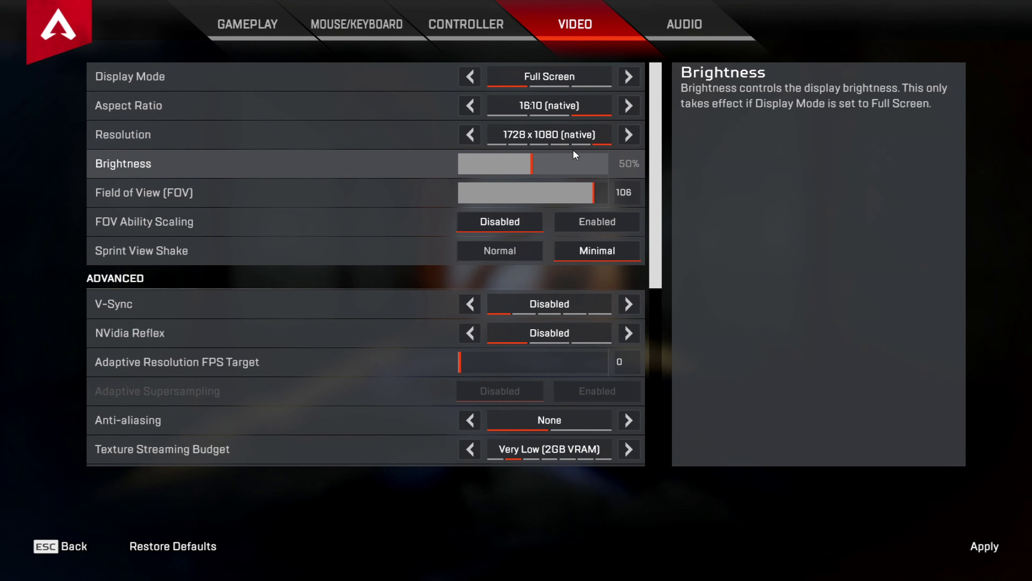
{"action": "left_click", "coordinate": [972, 546]}
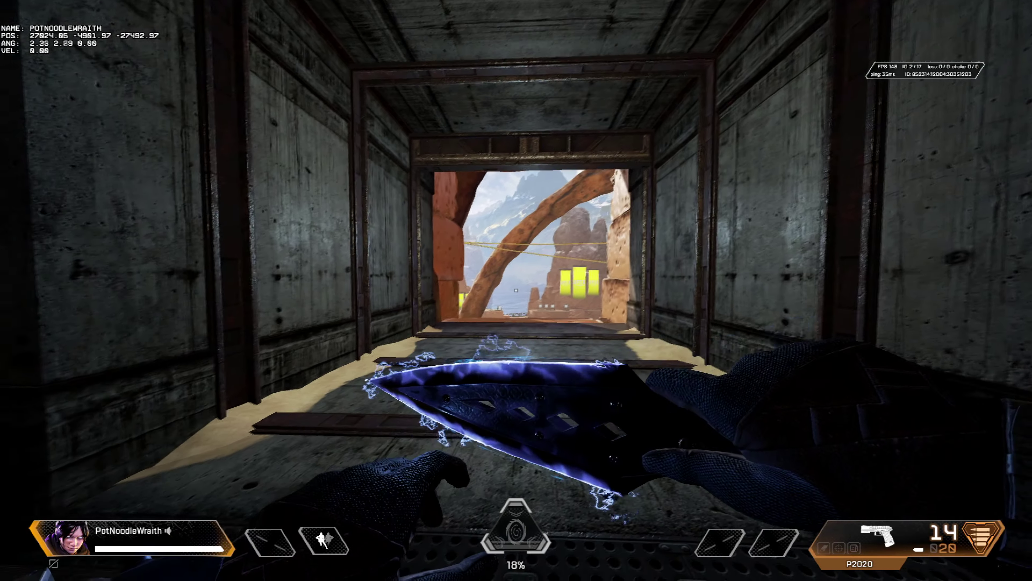
Step: Move through the firing range to inspect the stretched image and recheck the aspect ratio and resolution in the video settings
{"action": "key", "text": "w"}
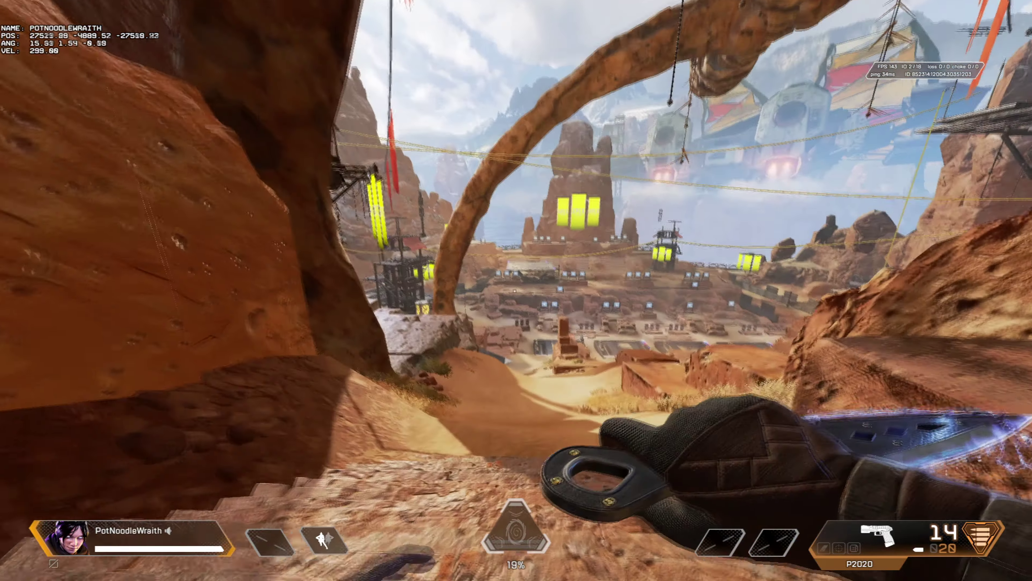
{"action": "key", "text": "ctrl"}
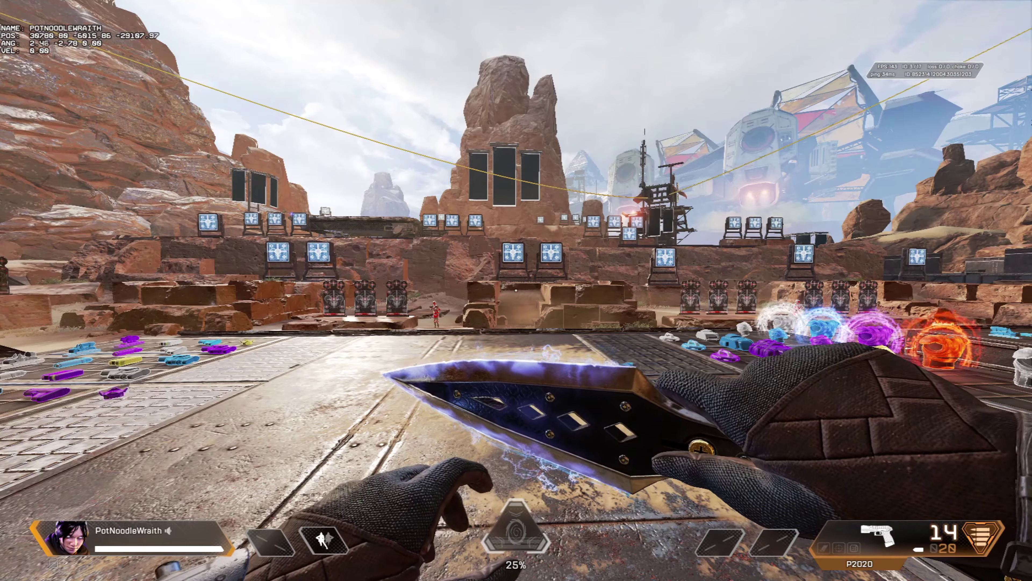
{"action": "key", "text": "a"}
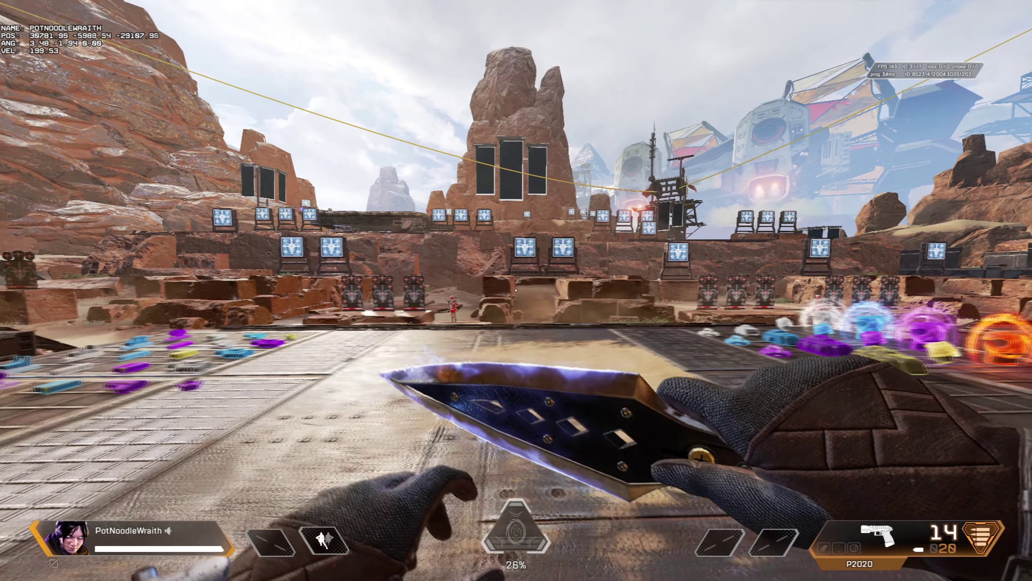
{"action": "key", "text": "Escape"}
{"action": "left_click", "coordinate": [516, 290]}
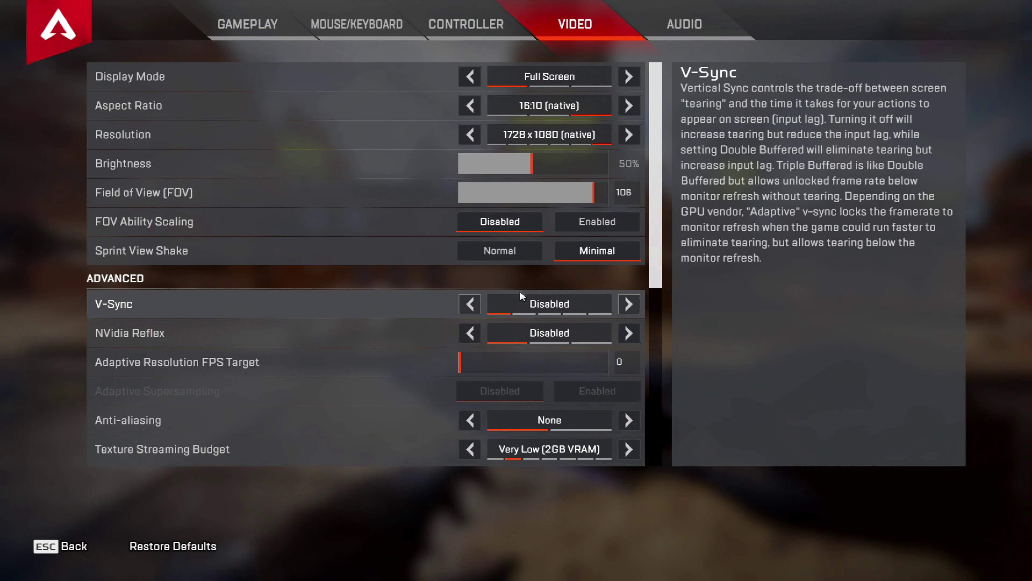
{"action": "key", "text": "Escape"}
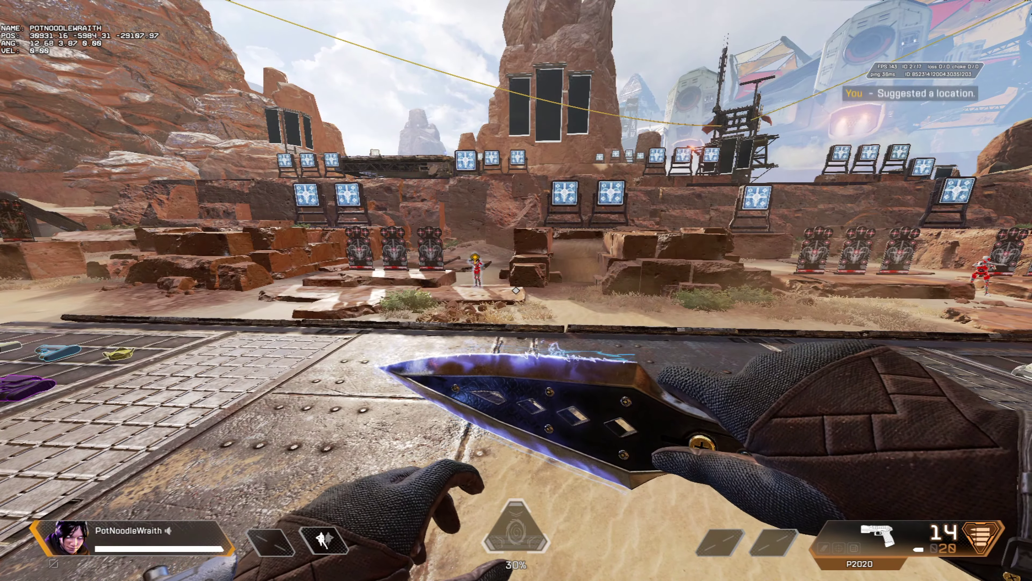
{"action": "middle_click", "coordinate": [516, 291]}
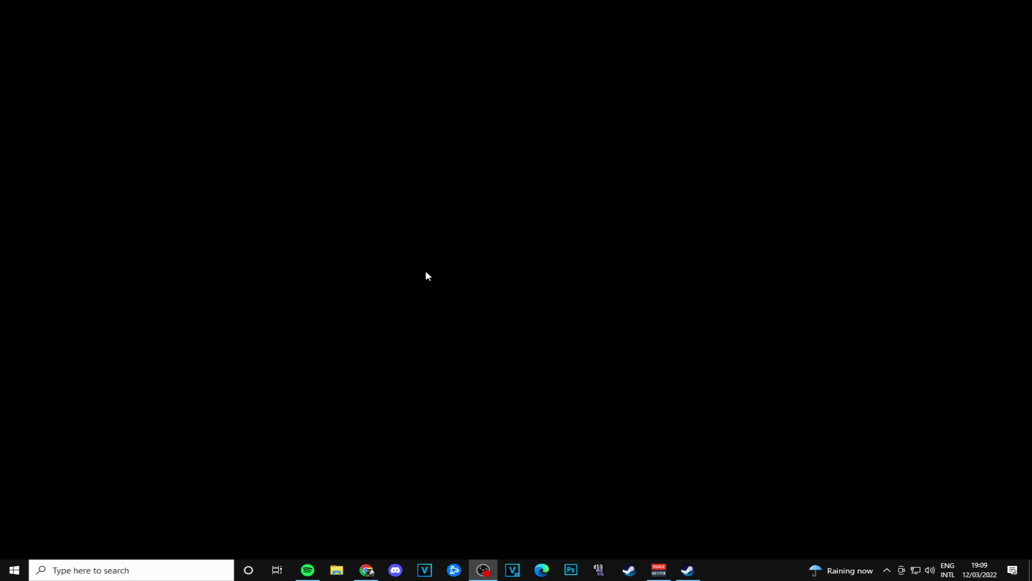
Step: Open the NVIDIA Control Panel, apply the PC 1920 × 1080 resolution to the desktop, keep the changes and close it
{"action": "right_click", "coordinate": [426, 272]}
{"action": "left_click", "coordinate": [397, 349]}
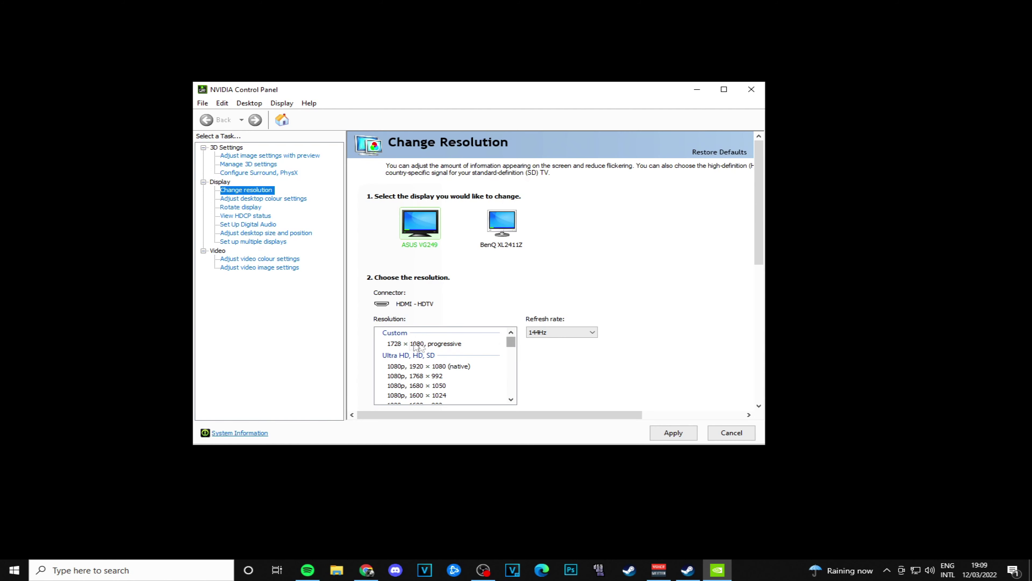
{"action": "left_click_drag", "start_coordinate": [512, 346], "coordinate": [513, 379]}
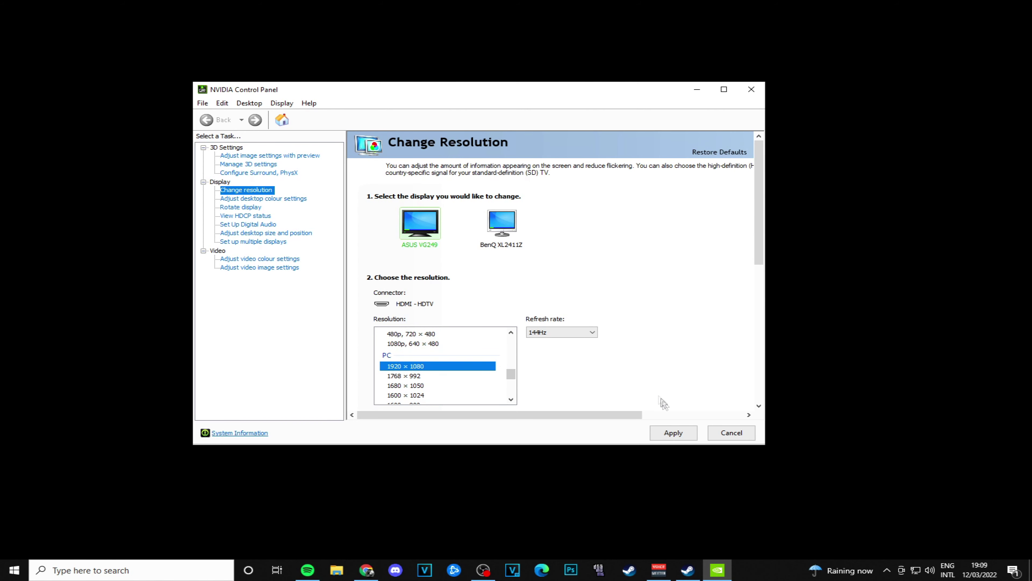
{"action": "left_click", "coordinate": [670, 435]}
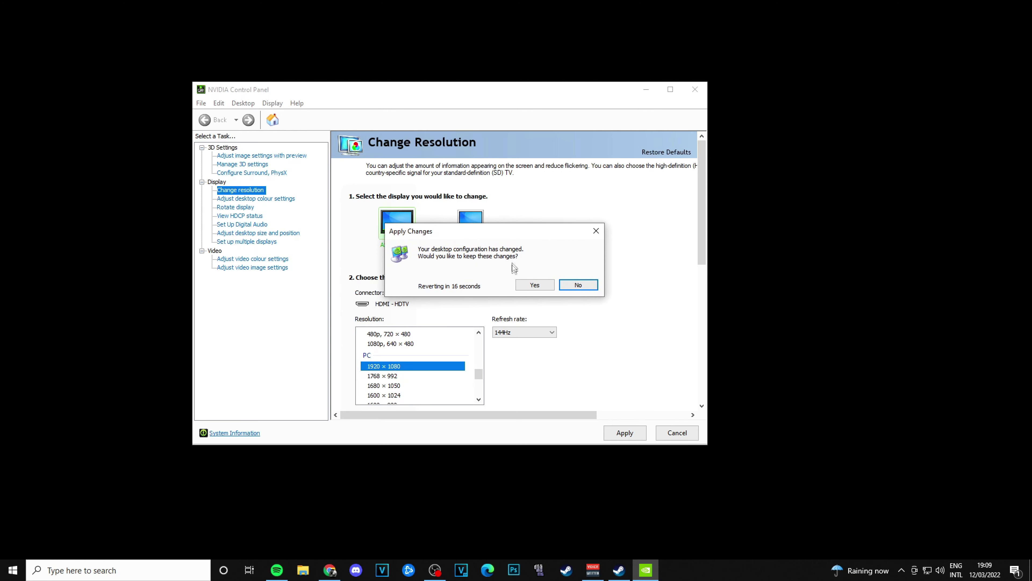
{"action": "left_click", "coordinate": [524, 288]}
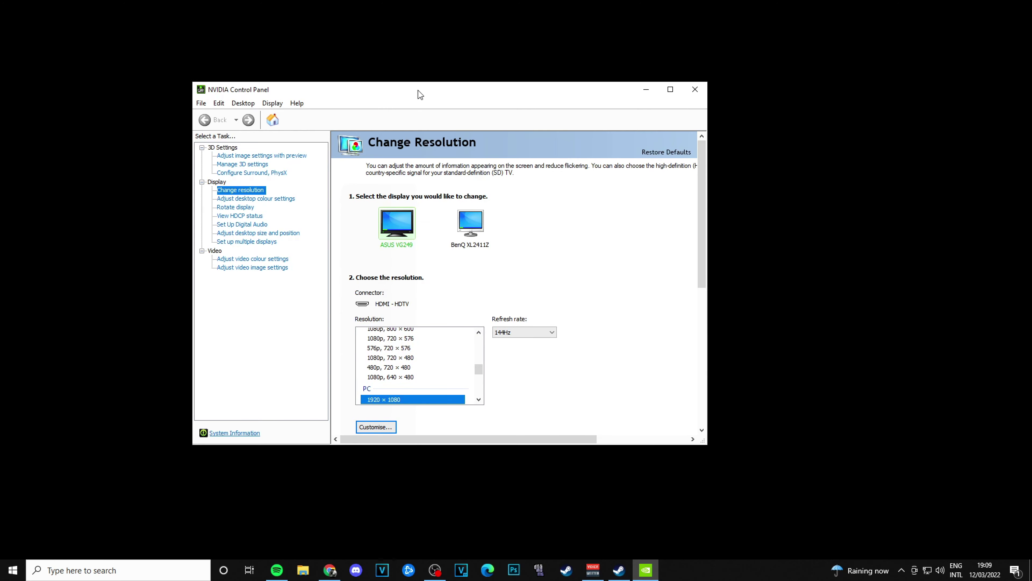
{"action": "left_click_drag", "start_coordinate": [417, 95], "coordinate": [442, 104]}
{"action": "left_click", "coordinate": [722, 99]}
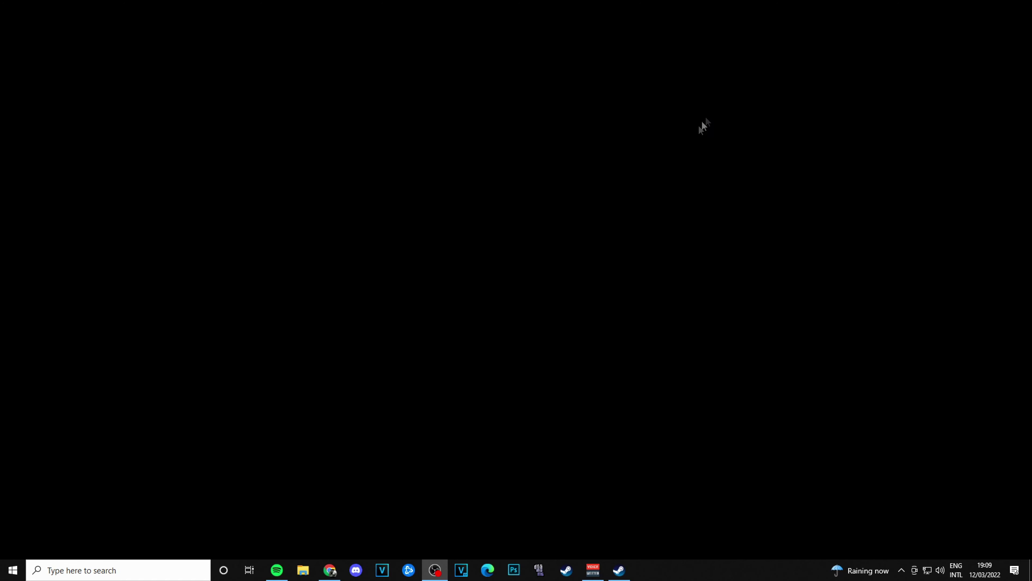
Step: Switch to Steam, launch Apex Legends again and enter the Firing Range
{"action": "left_click", "coordinate": [619, 570]}
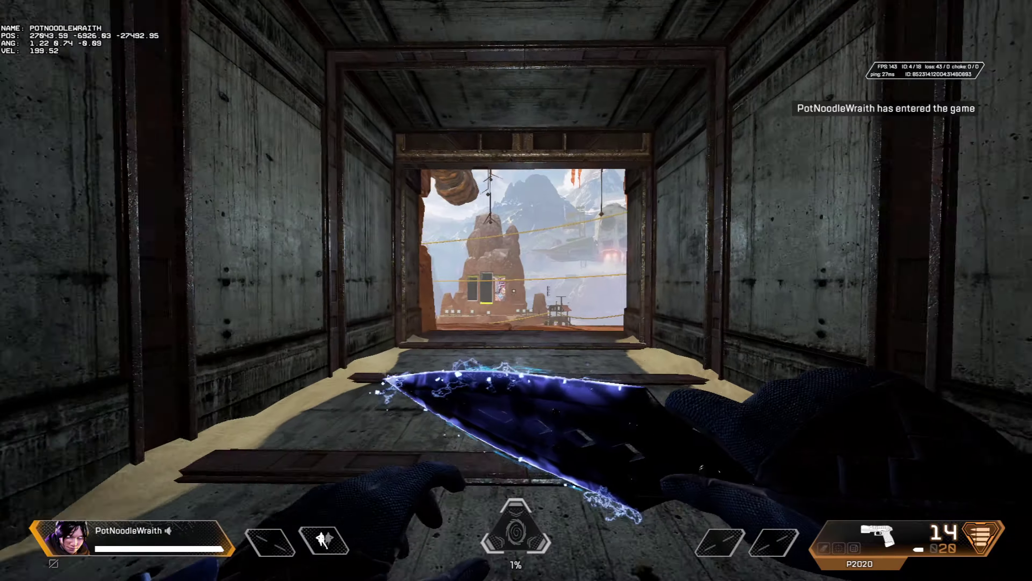
{"action": "key", "text": "w"}
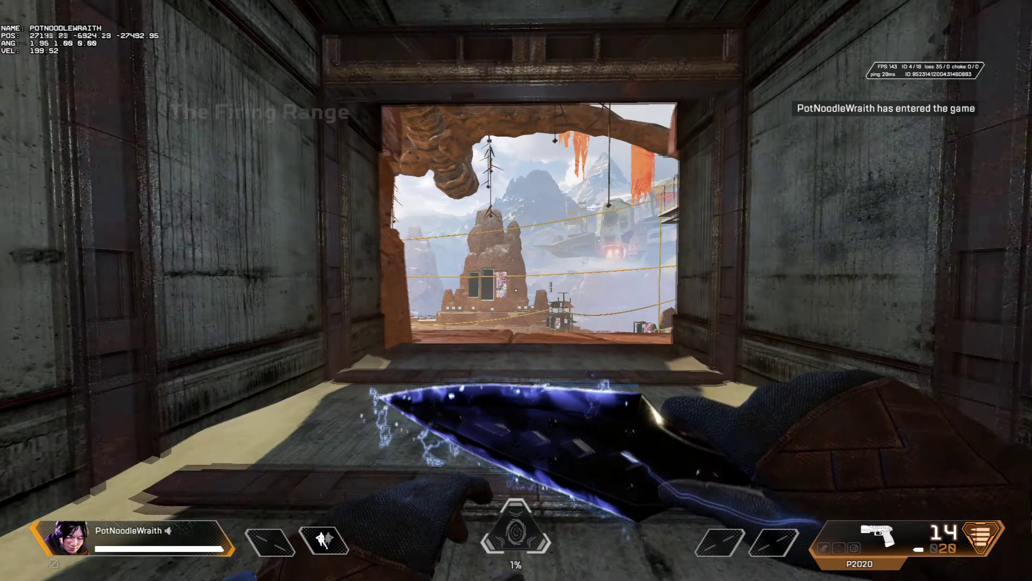
{"action": "key", "text": "s"}
{"action": "key", "text": "w"}
{"action": "key", "text": "s"}
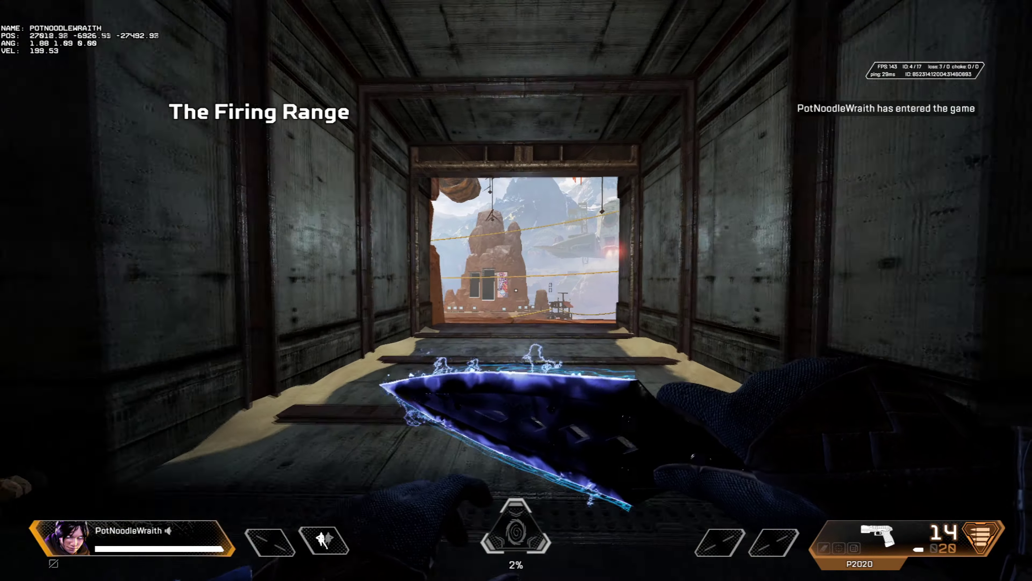
{"action": "key", "text": "w"}
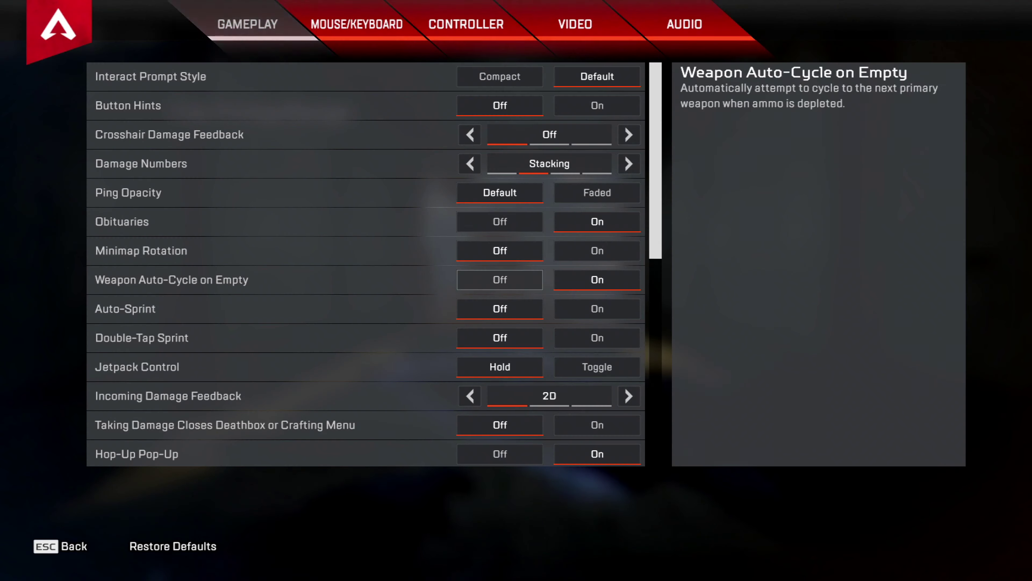
Step: Check the aspect ratio and resolution in the video settings, and run through the Firing Range to examine the stretched image
{"action": "left_click", "coordinate": [569, 23]}
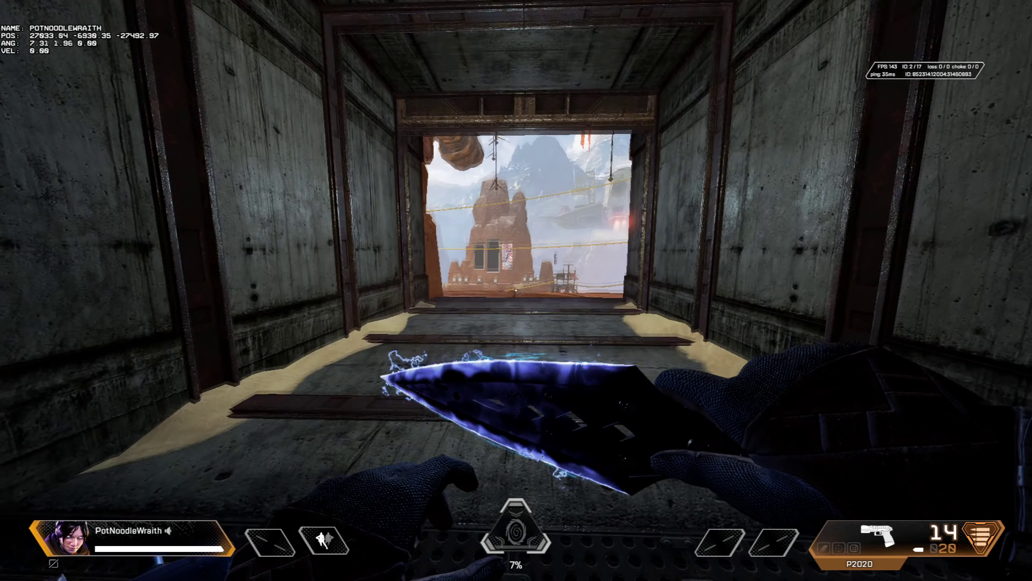
{"action": "key", "text": "w"}
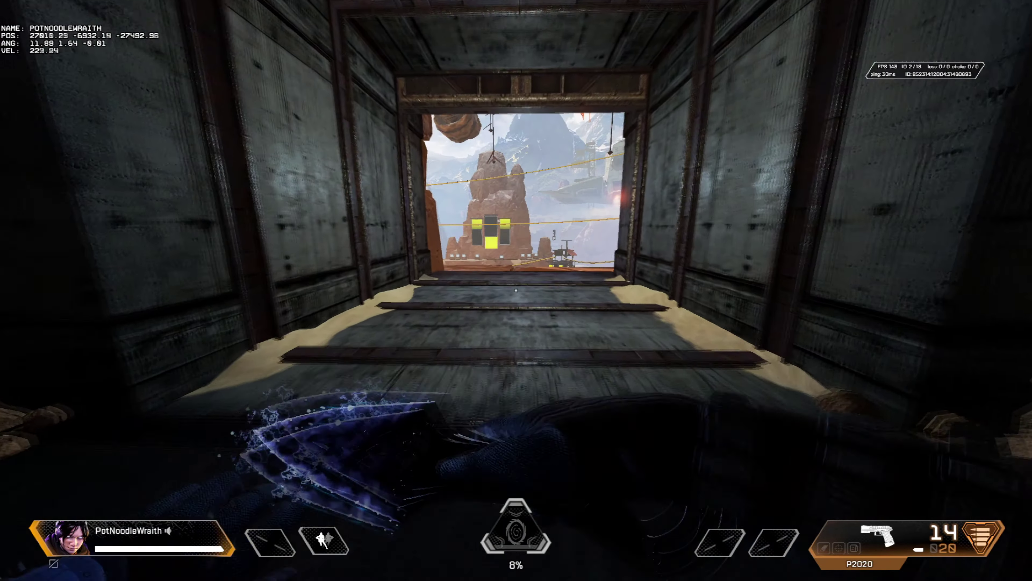
{"action": "key", "text": "w"}
{"action": "key", "text": "ctrl"}
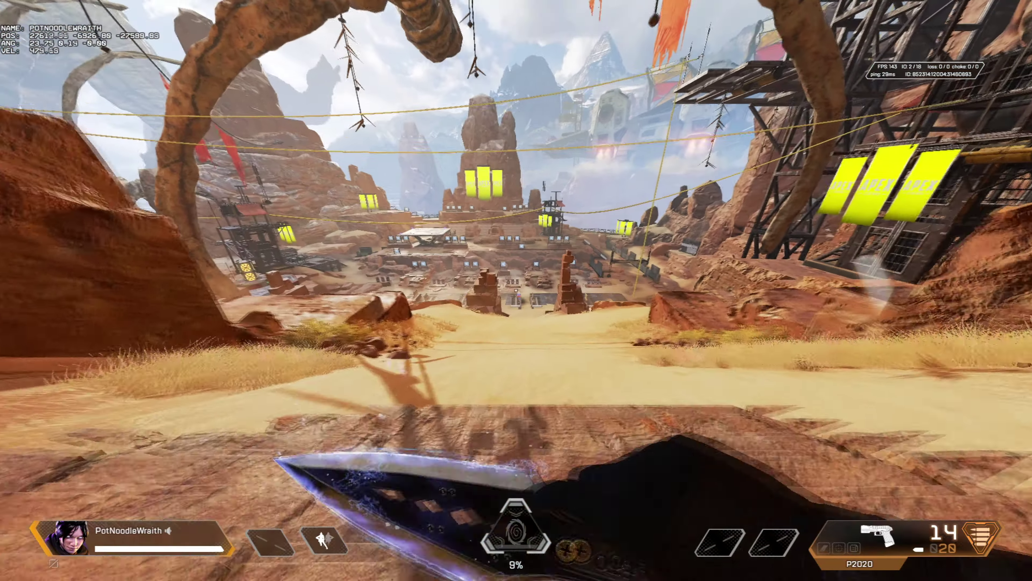
{"action": "key", "text": "w"}
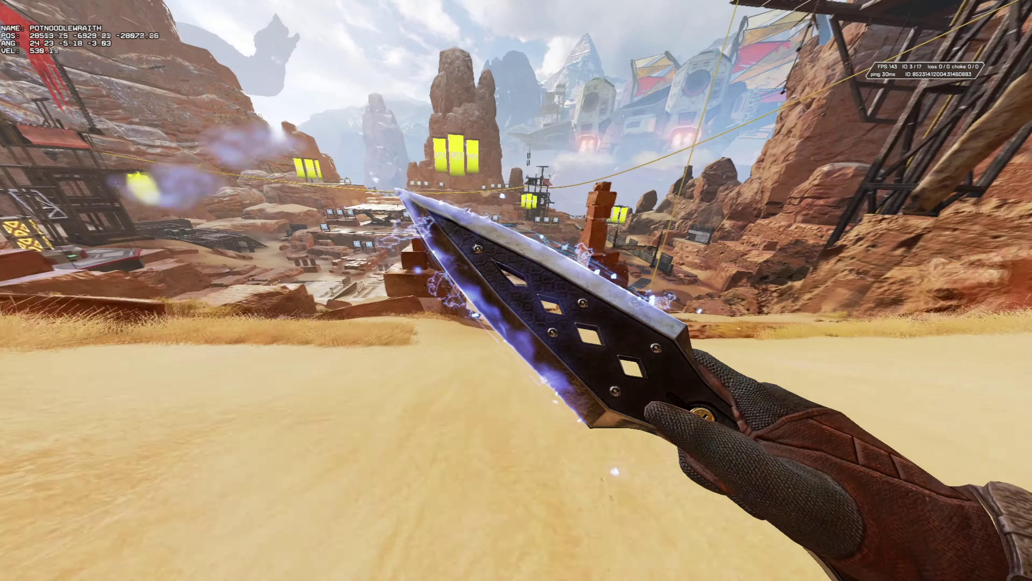
{"action": "key", "text": "w"}
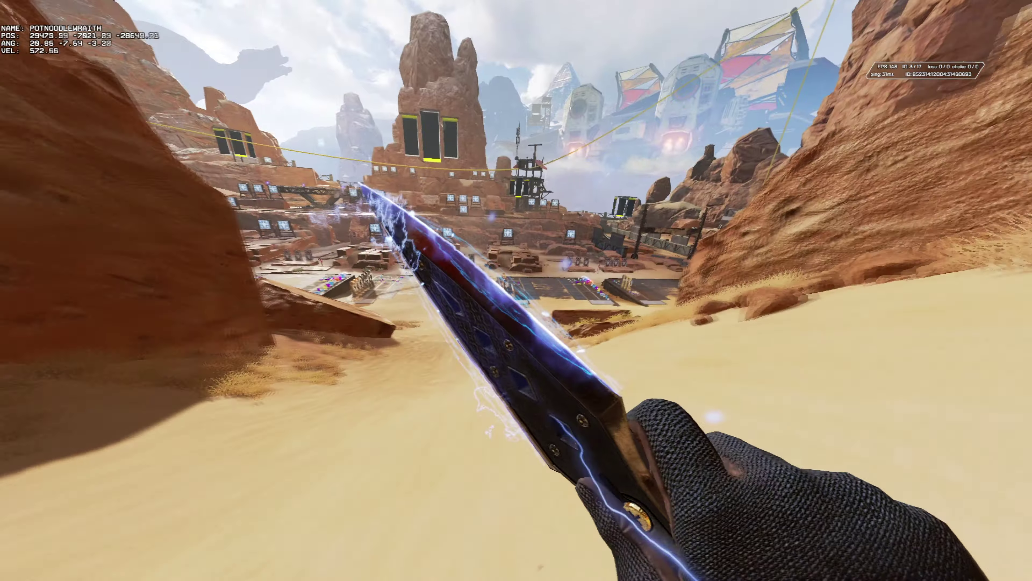
{"action": "key", "text": "w"}
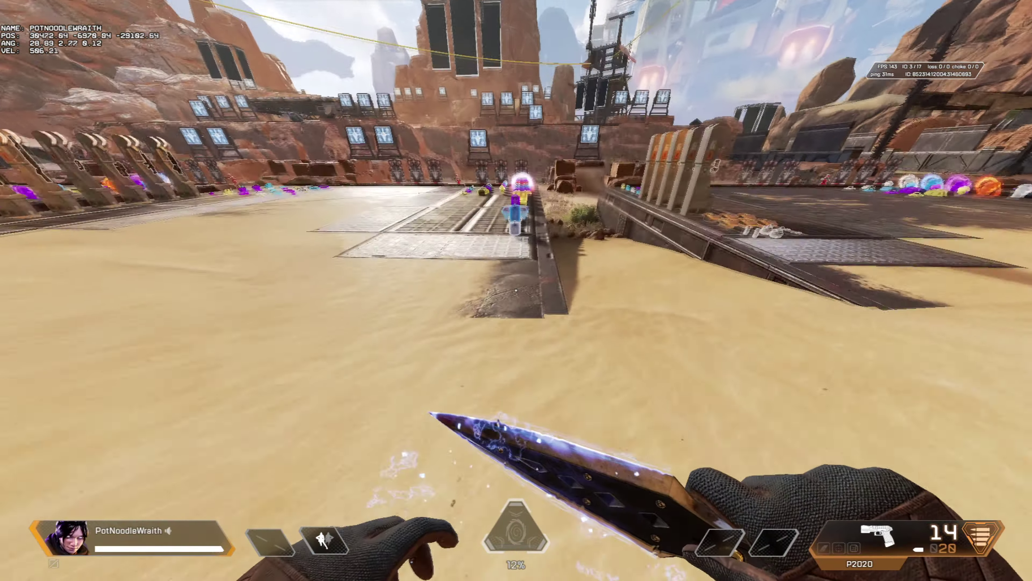
{"action": "key", "text": "w"}
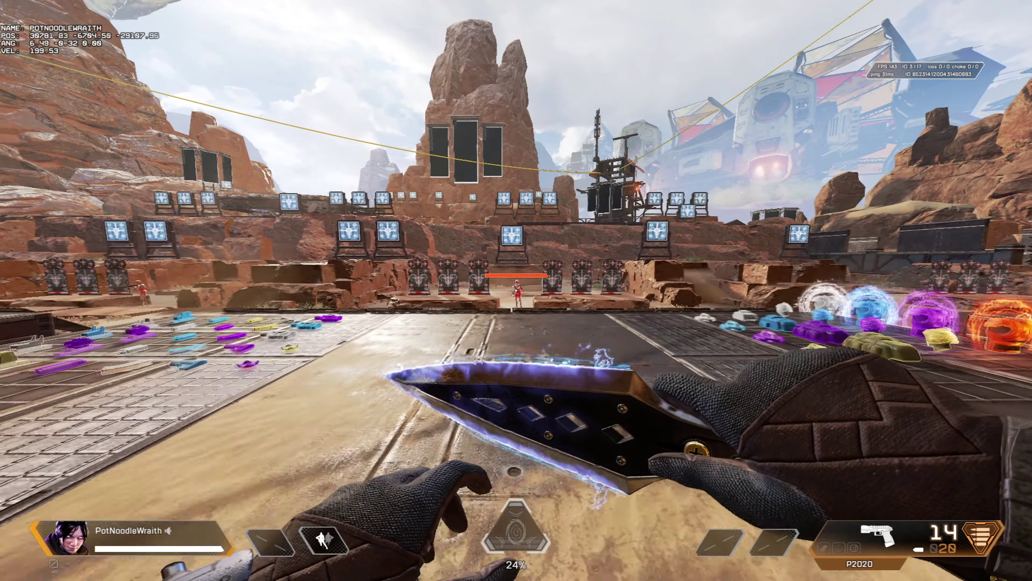
{"action": "key", "text": "w"}
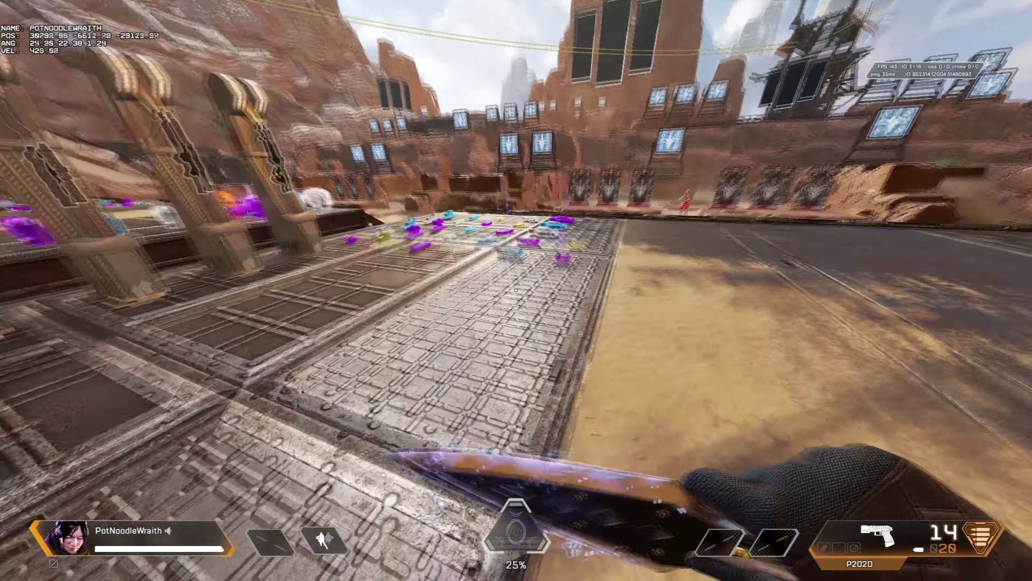
{"action": "key", "text": "space"}
{"action": "key", "text": "w"}
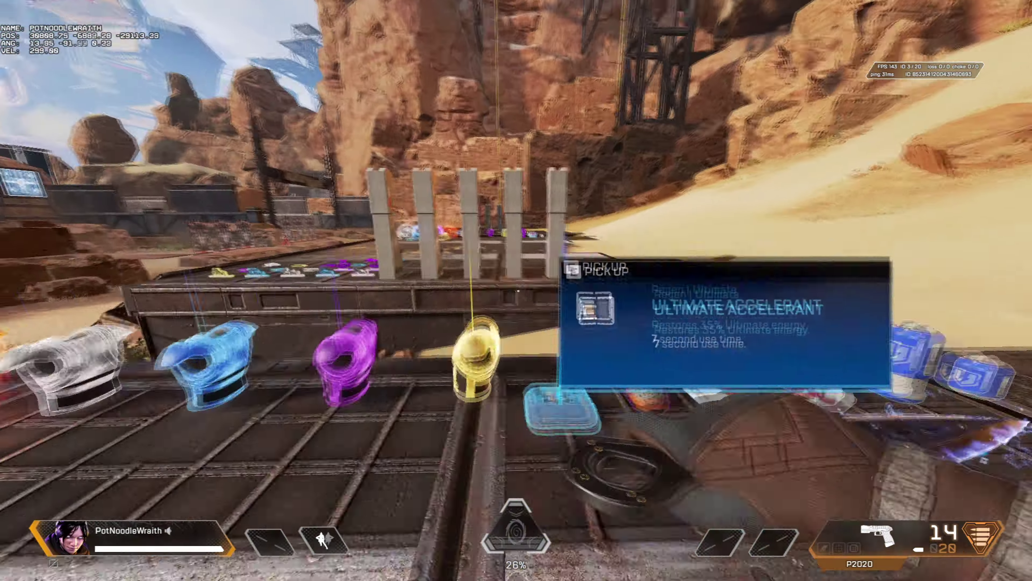